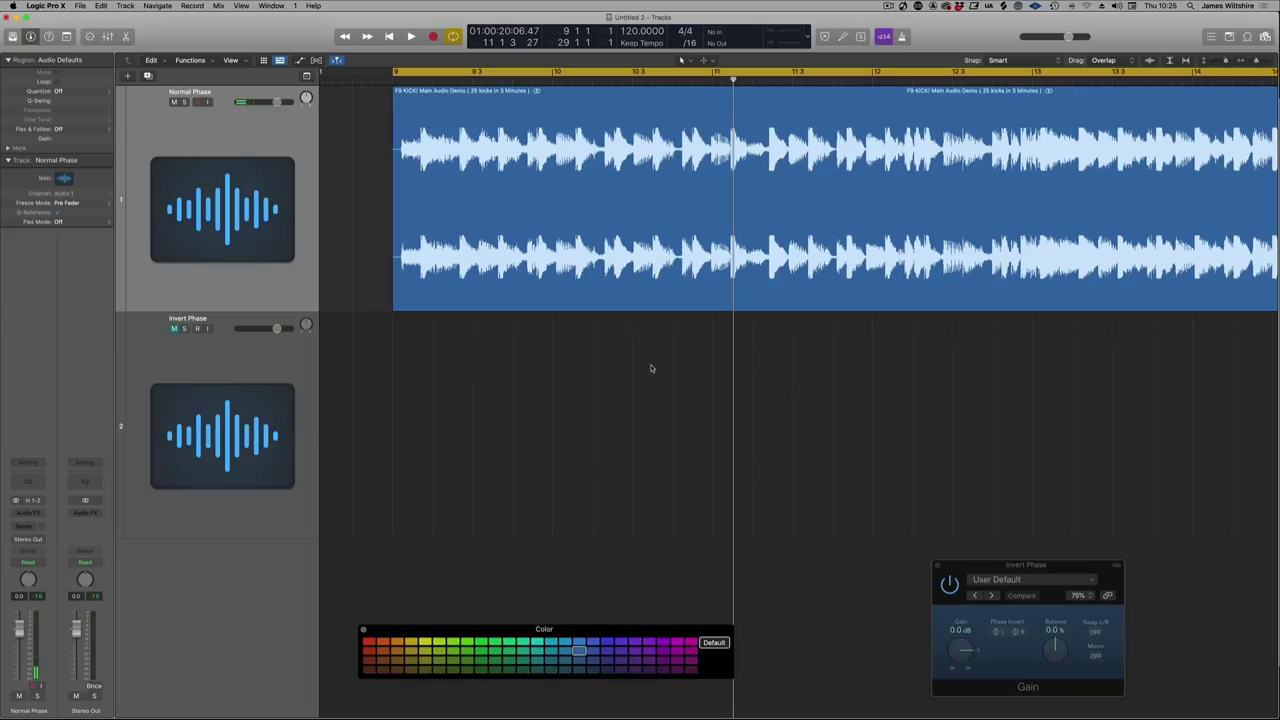
# Zoom the timeline in horizontally and play the kick loop from bar 9
pyautogui.press('Return')
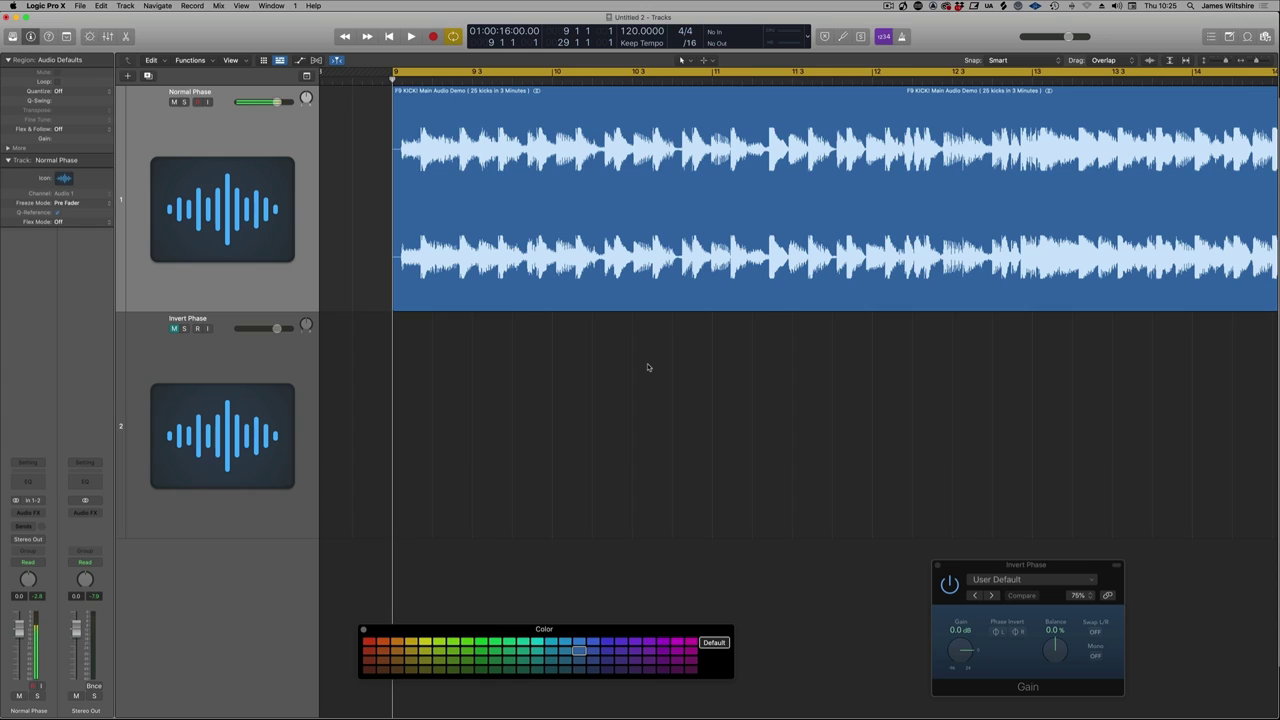
pyautogui.press('super+Right')
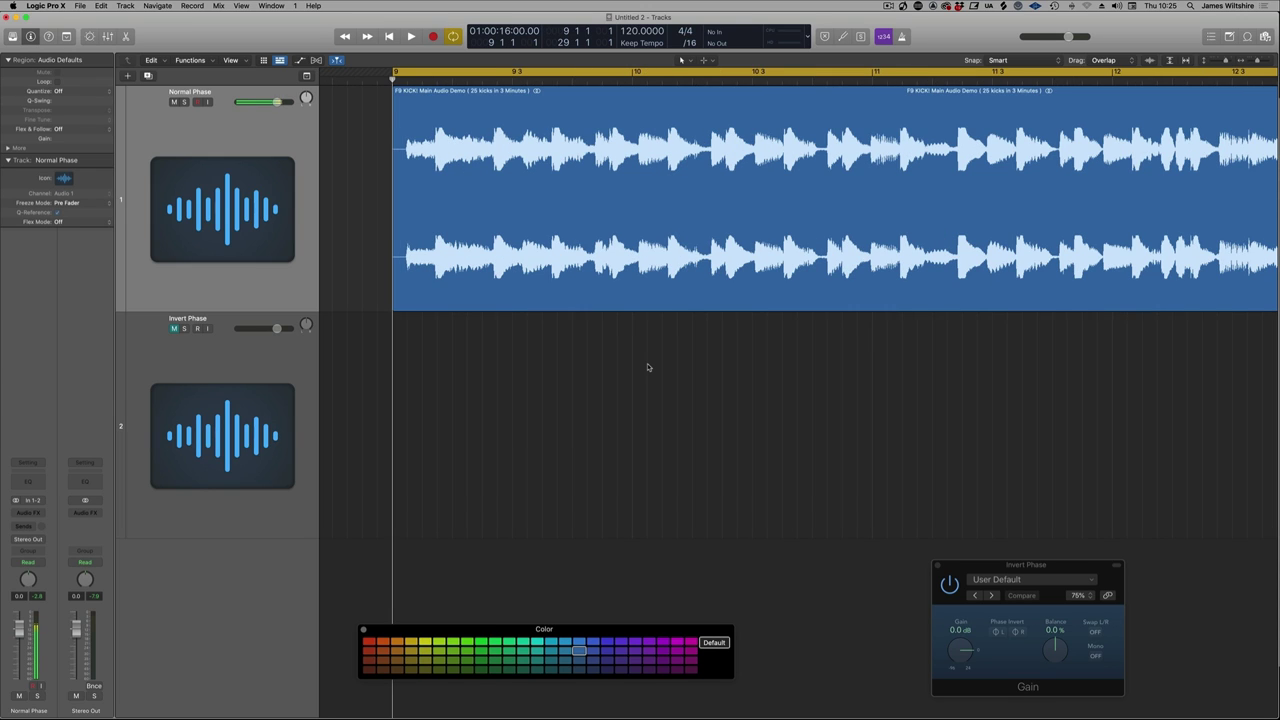
pyautogui.press('space')
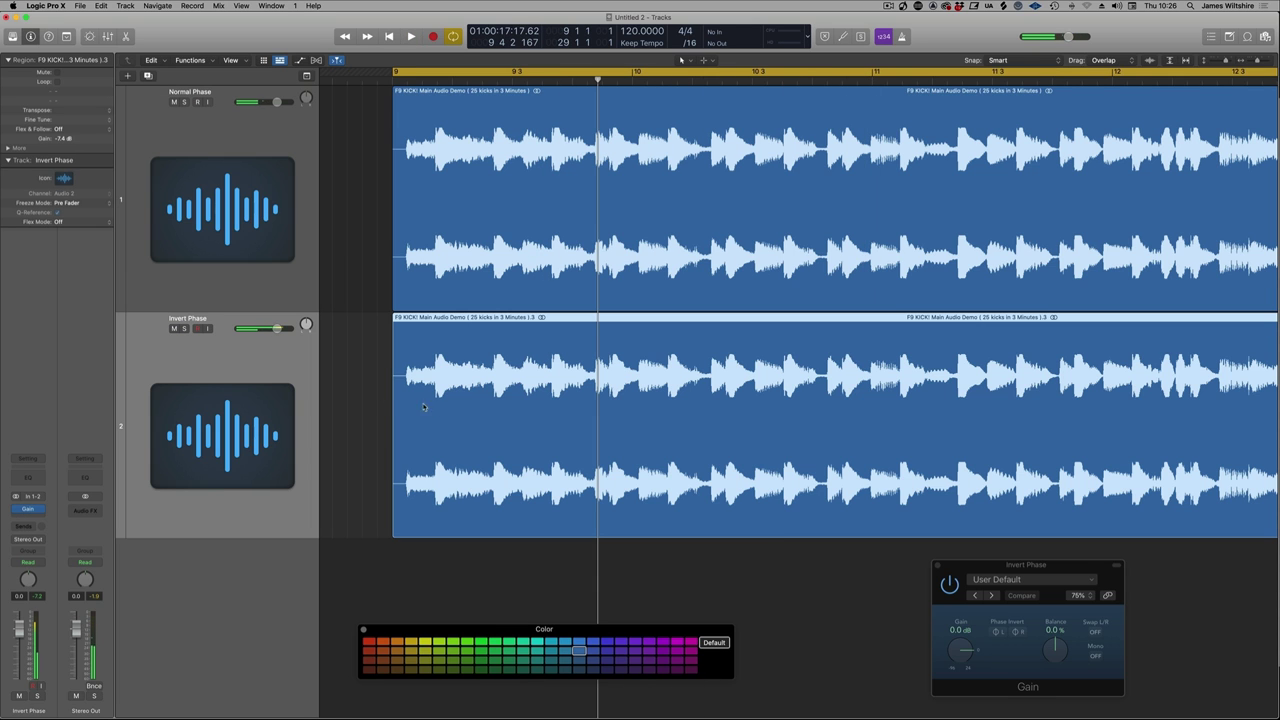
# Play and stop both kick tracks from bar 9, then move the Gain plugin window over the tracks
pyautogui.scroll(3, 370, 393)
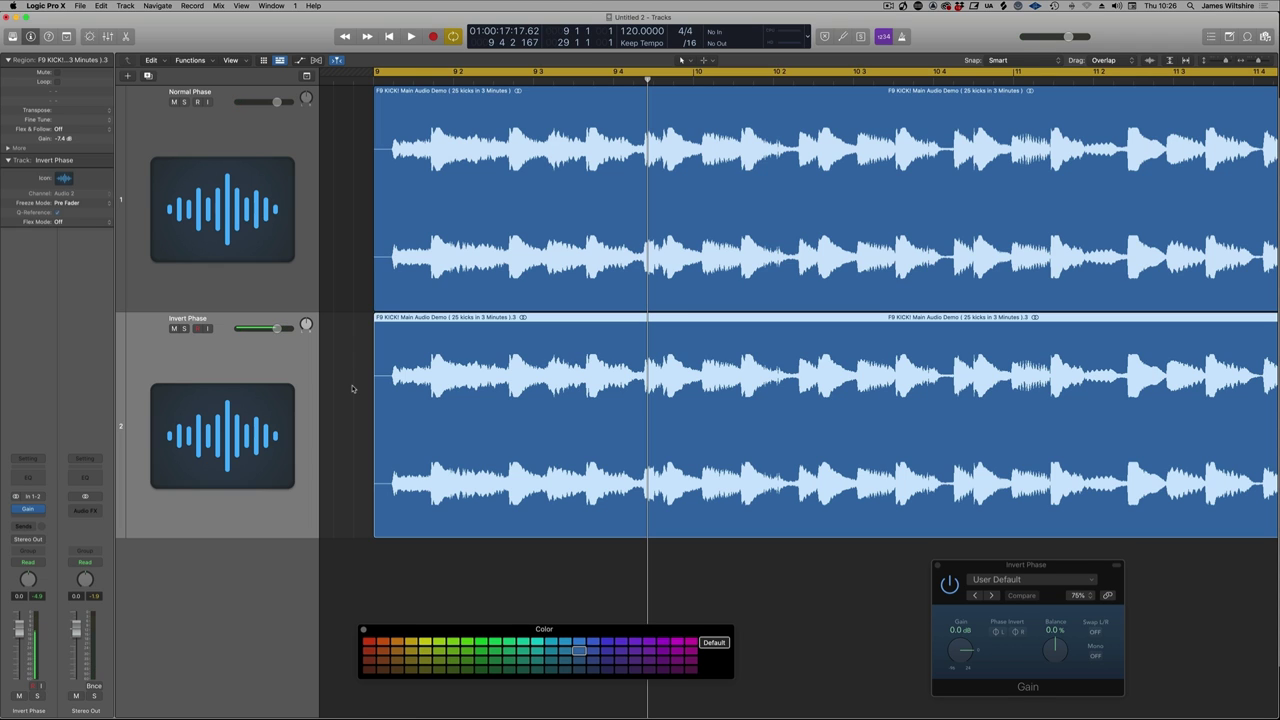
pyautogui.press('space')
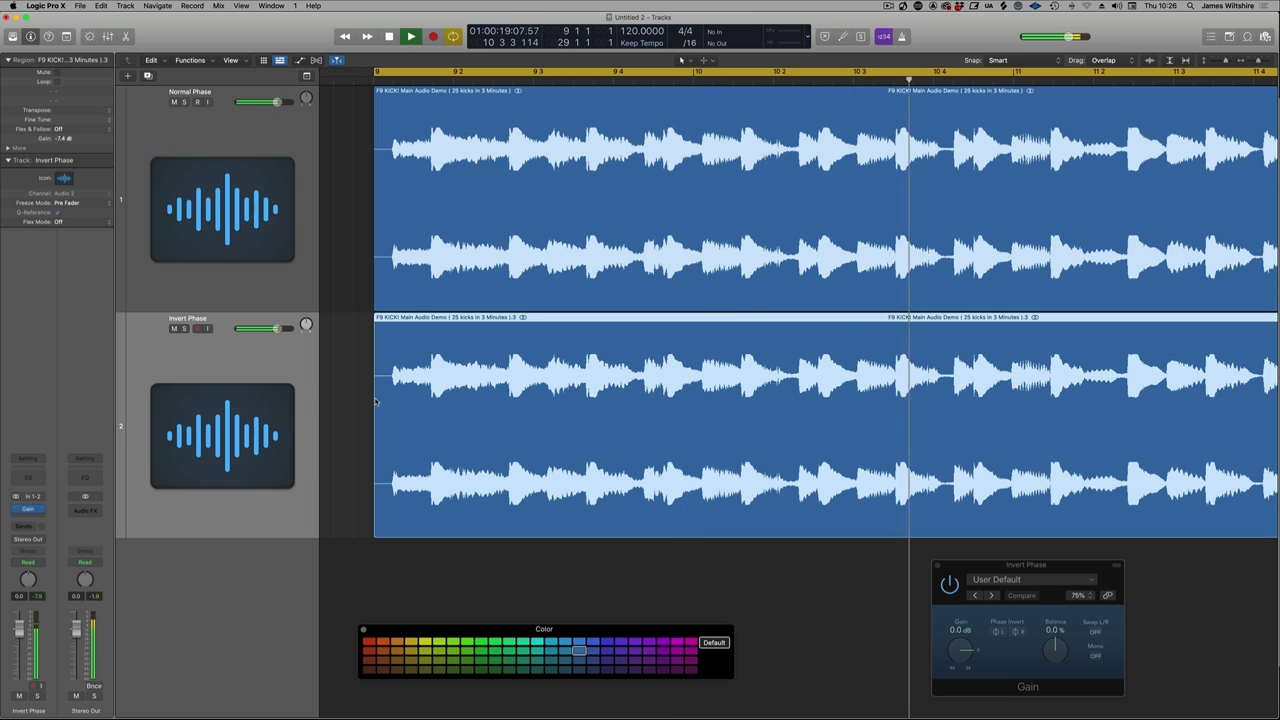
pyautogui.press('space')
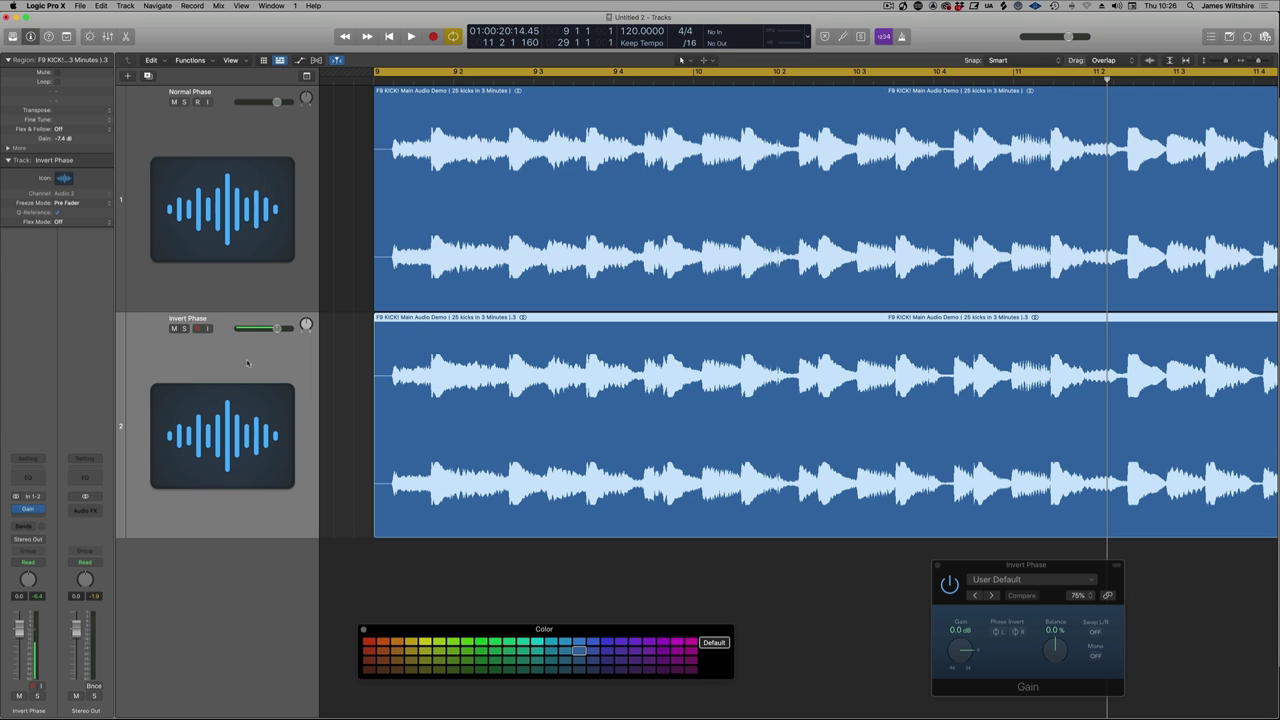
pyautogui.moveTo(960, 566); pyautogui.dragTo(592, 291)
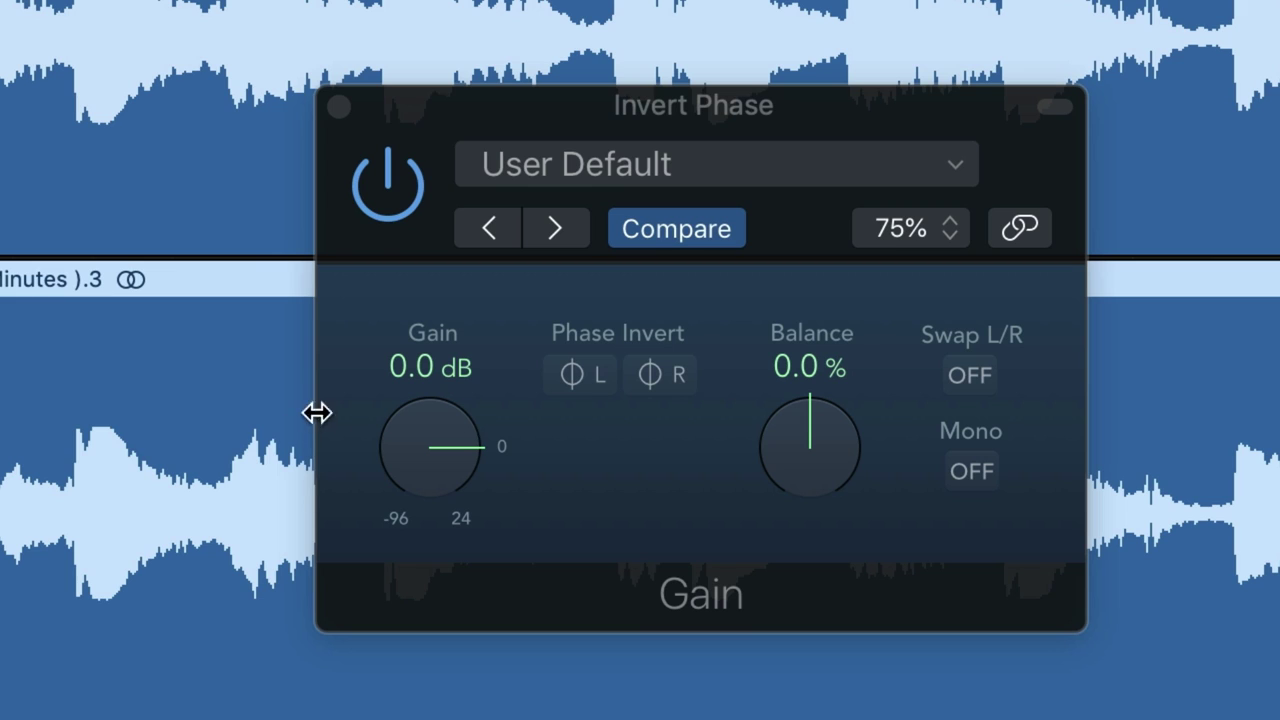
# Turn on Phase Invert for both the left and right channels in the Gain plugin
pyautogui.click(573, 377)
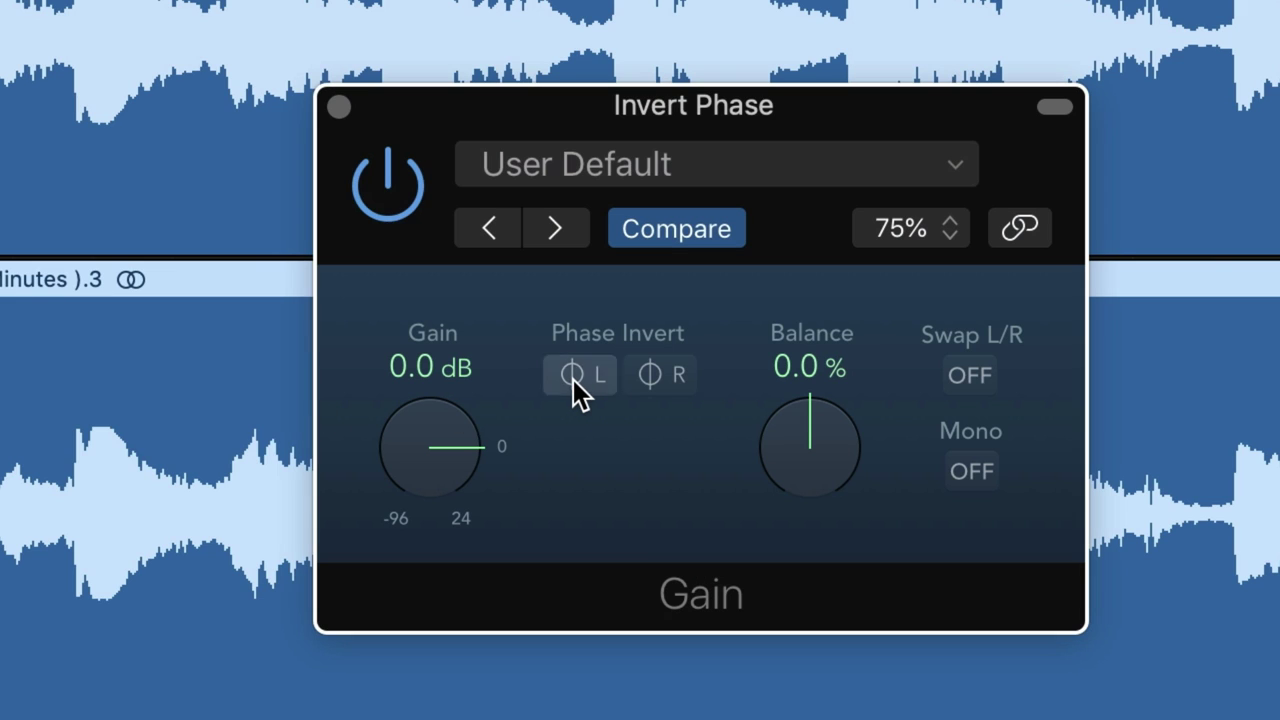
pyautogui.click(660, 378)
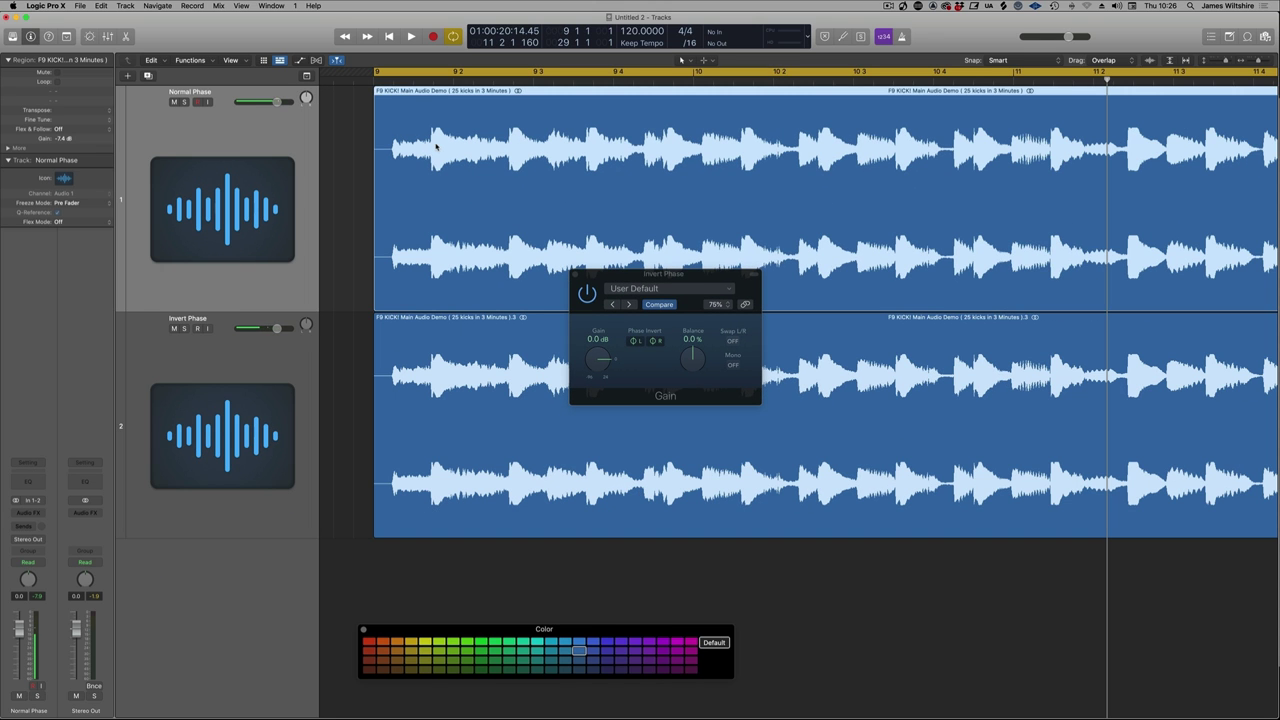
pyautogui.click(452, 326)
pyautogui.press('space')
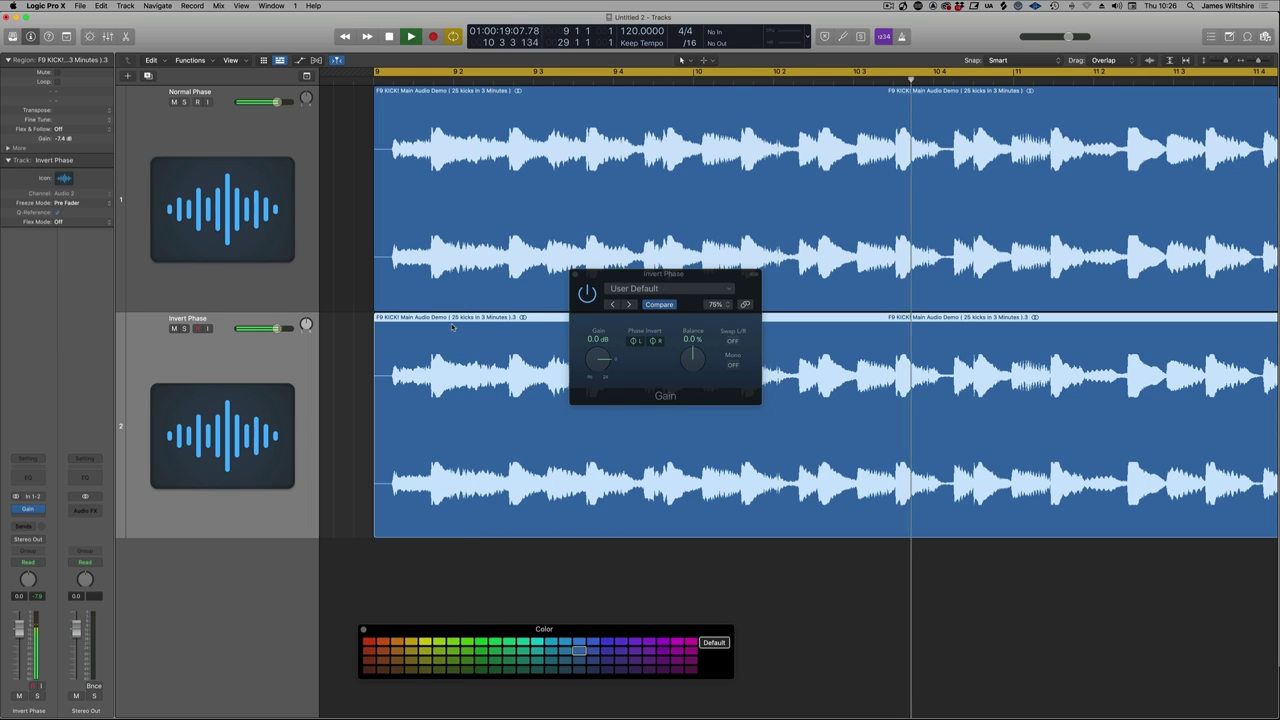
pyautogui.press('space')
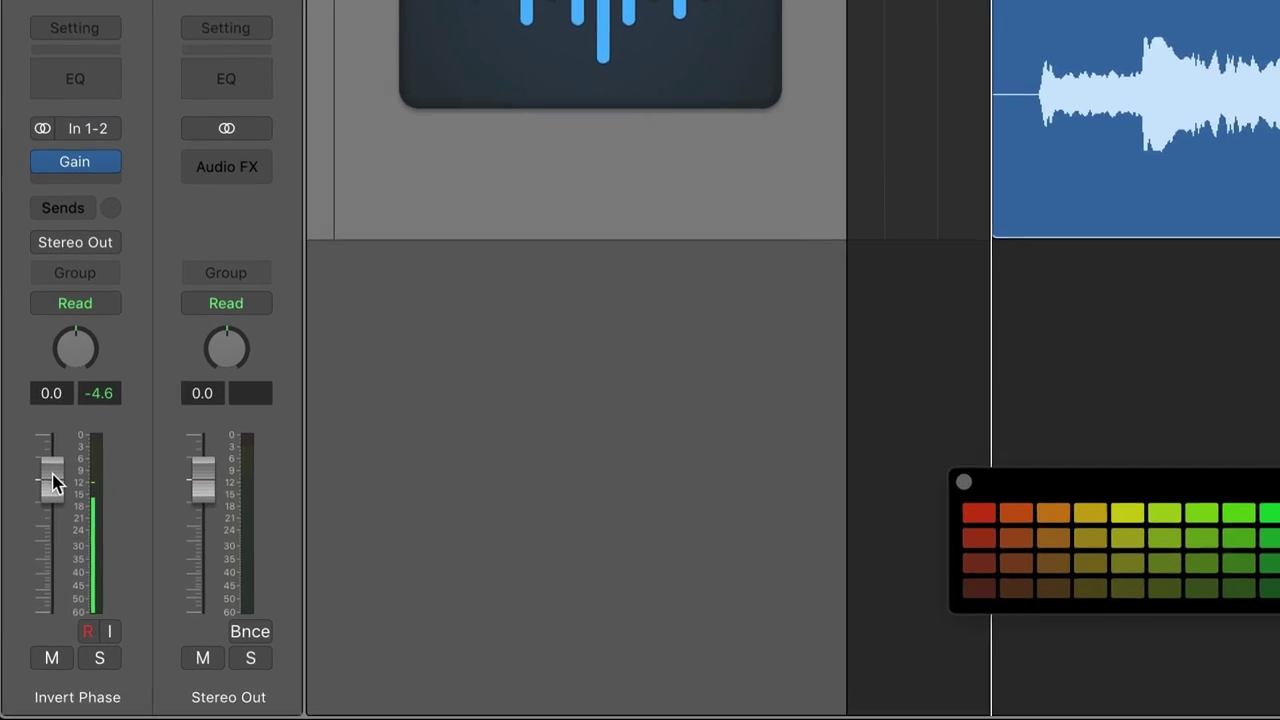
pyautogui.press('space')
pyautogui.moveTo(45, 512); pyautogui.dragTo(45, 514)
pyautogui.moveTo(55, 465)
pyautogui.mouseDown()
pyautogui.moveTo(55, 575)
pyautogui.moveTo(57, 463)
pyautogui.mouseUp()
pyautogui.press('space')
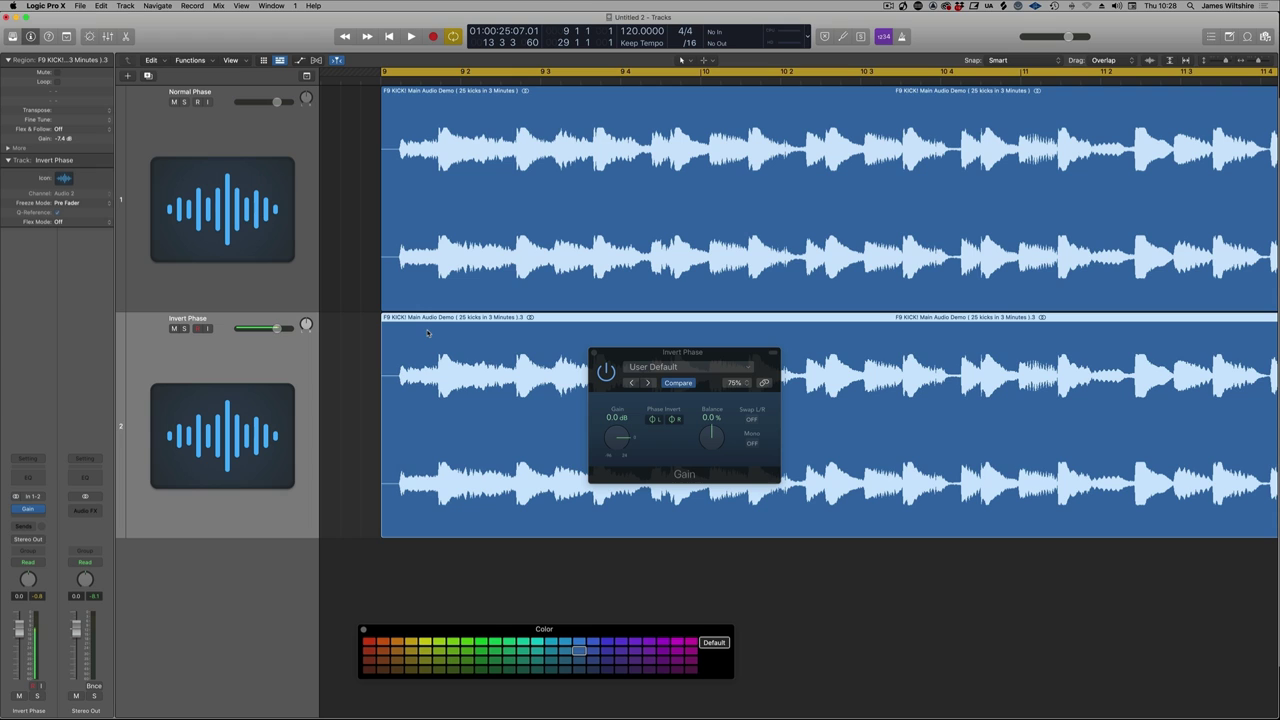
pyautogui.press('space')
pyautogui.press('space')
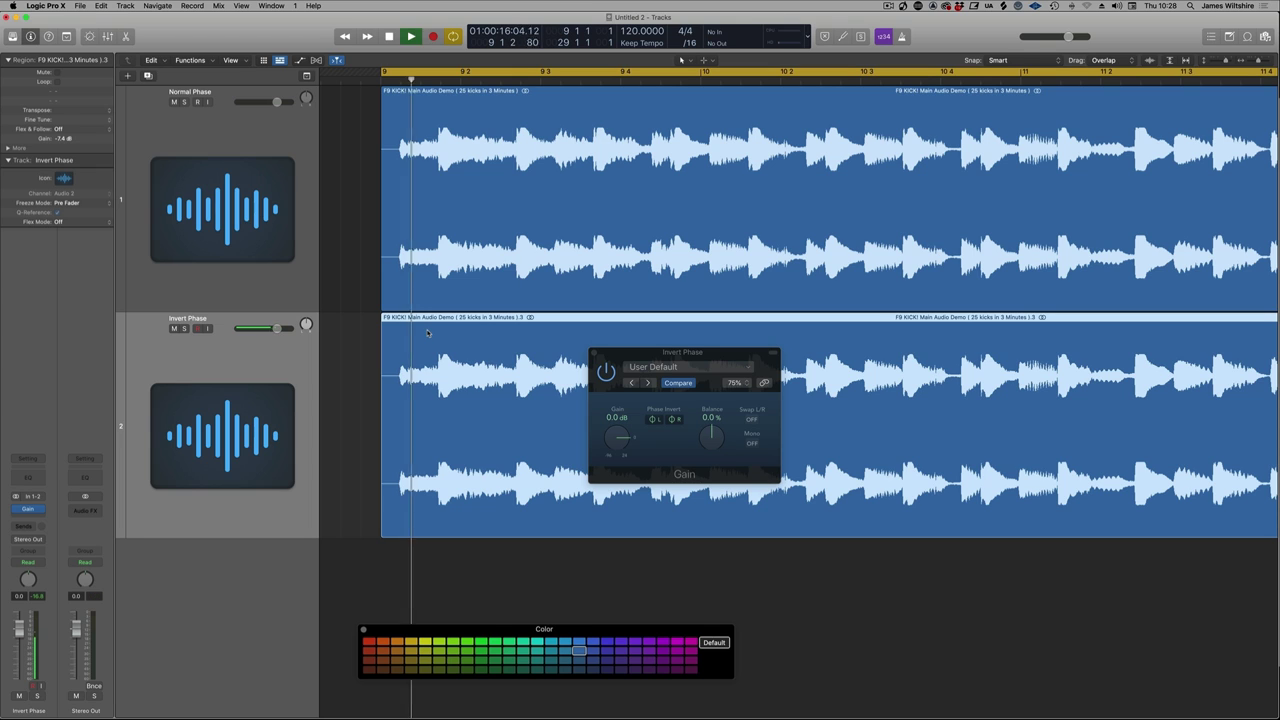
pyautogui.moveTo(356, 231); pyautogui.dragTo(510, 340)
pyautogui.hotkey('ctrl', 'b')
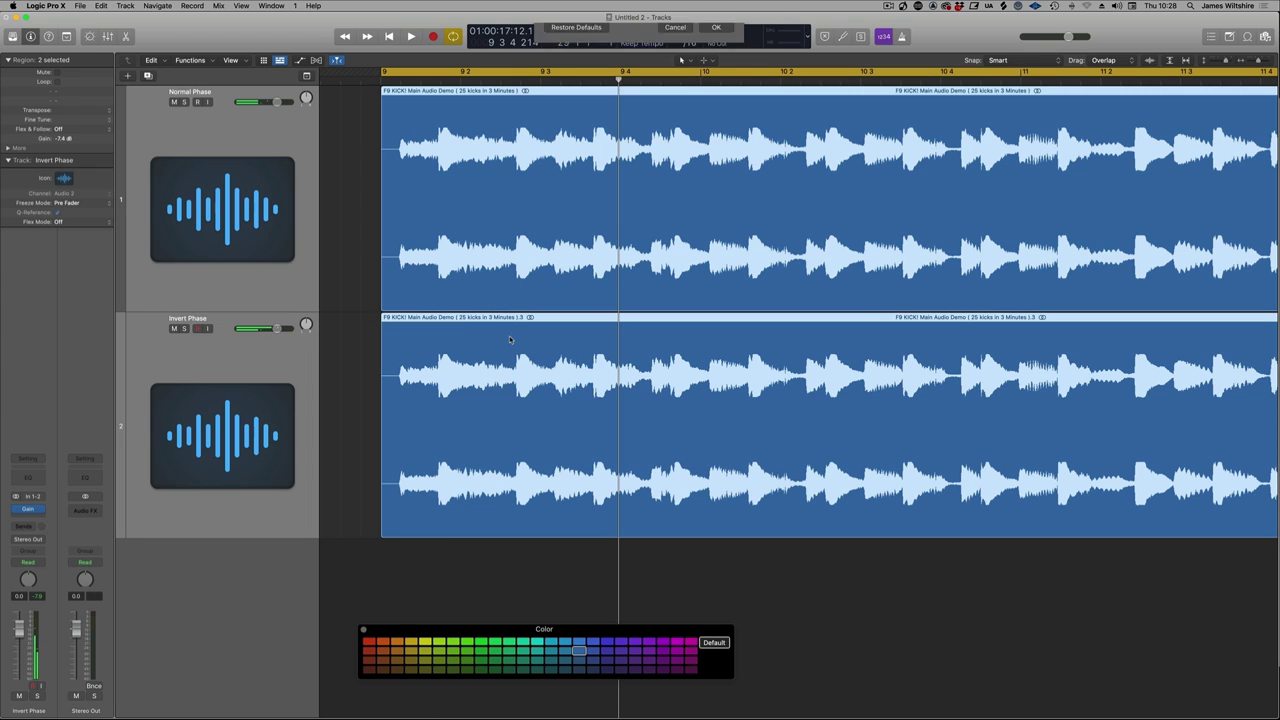
pyautogui.press('Return')
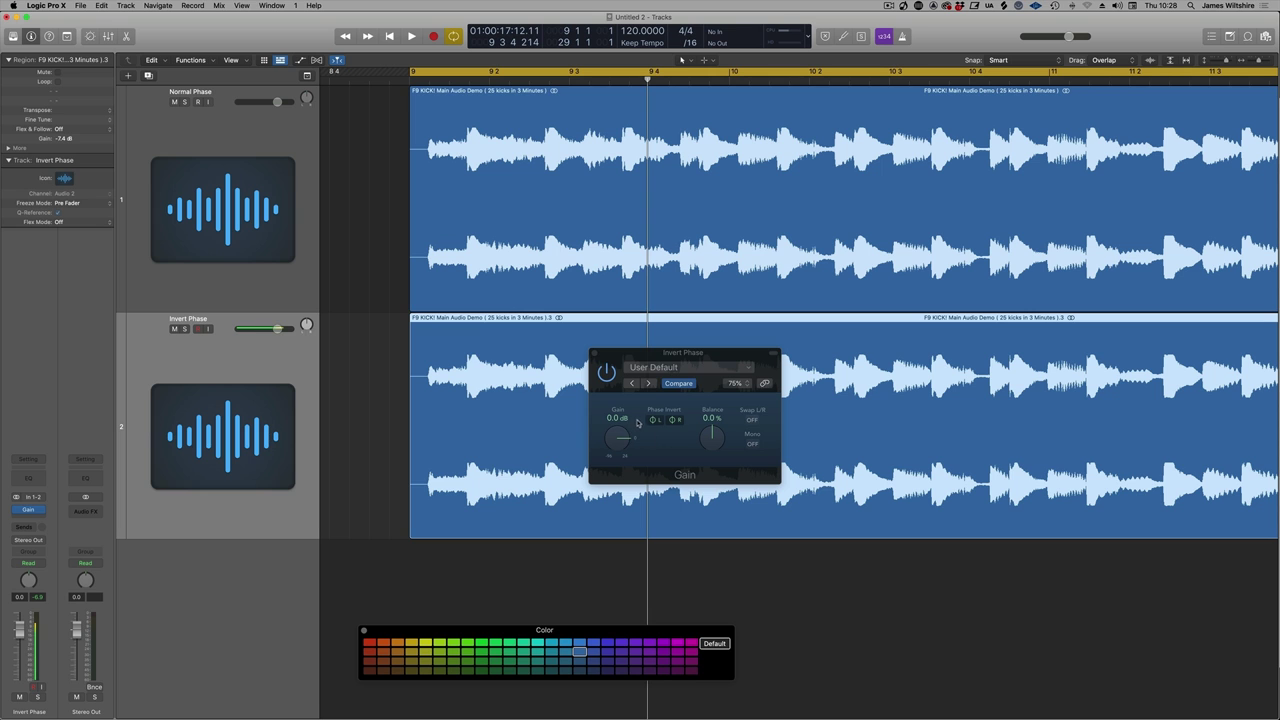
# Pan the Normal Phase track hard left and the Invert Phase track hard right
pyautogui.click(274, 137)
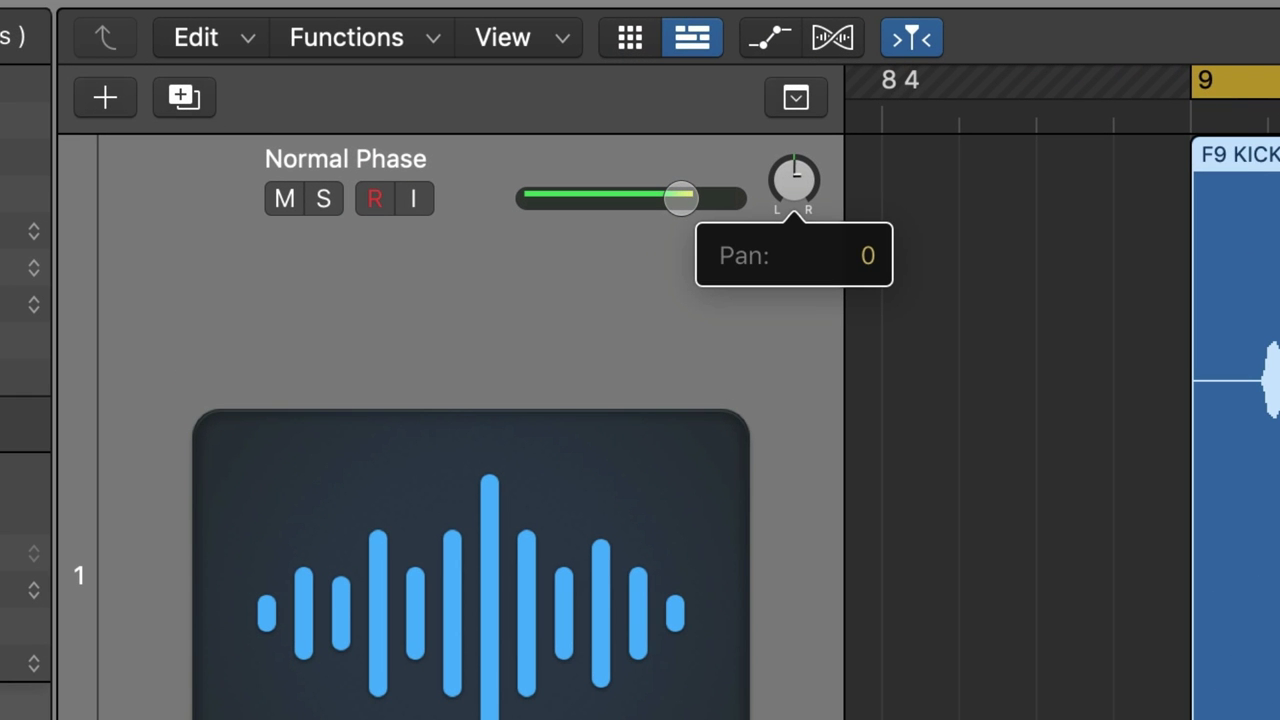
pyautogui.moveTo(307, 98); pyautogui.dragTo(305, 166)
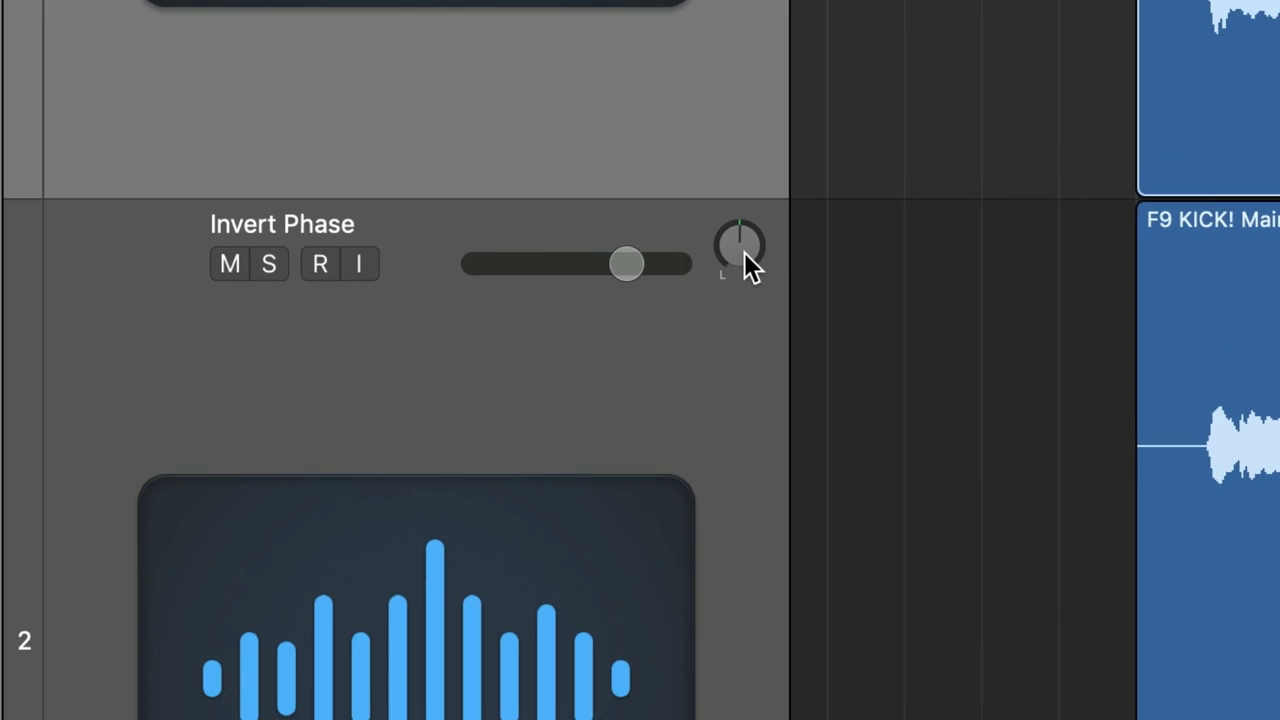
pyautogui.click(744, 252)
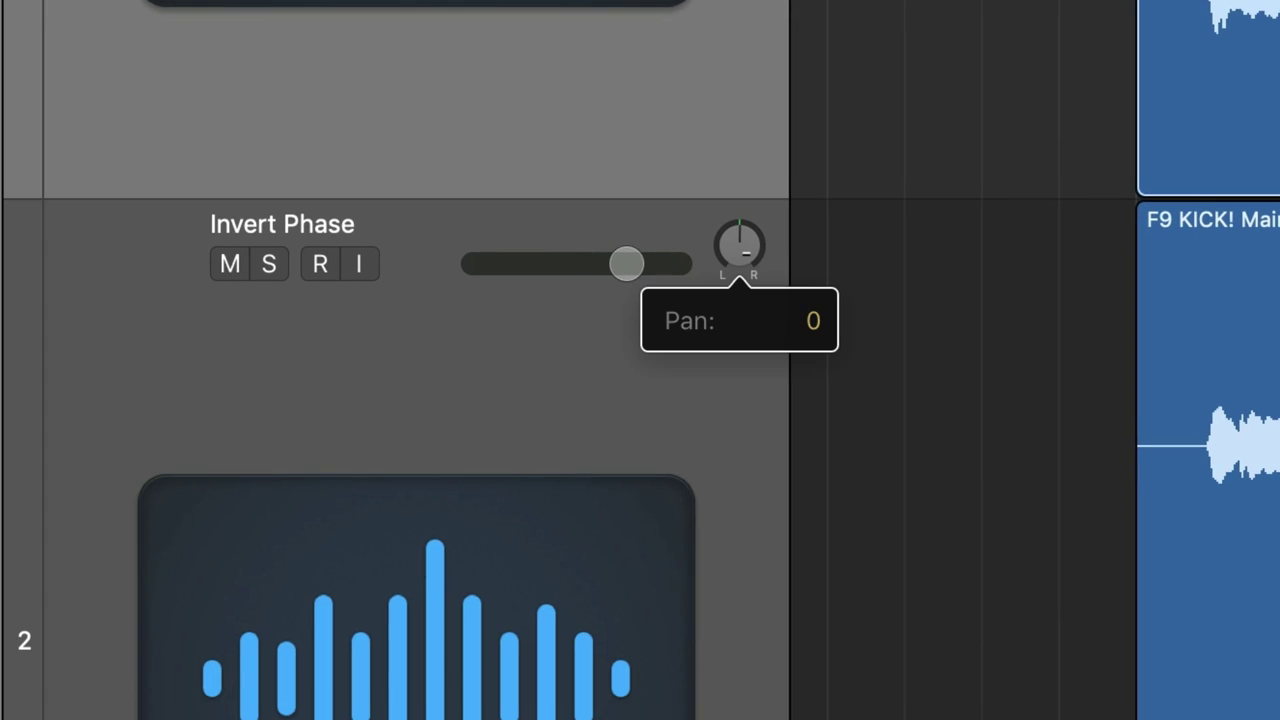
pyautogui.moveTo(744, 252); pyautogui.dragTo(744, 188)
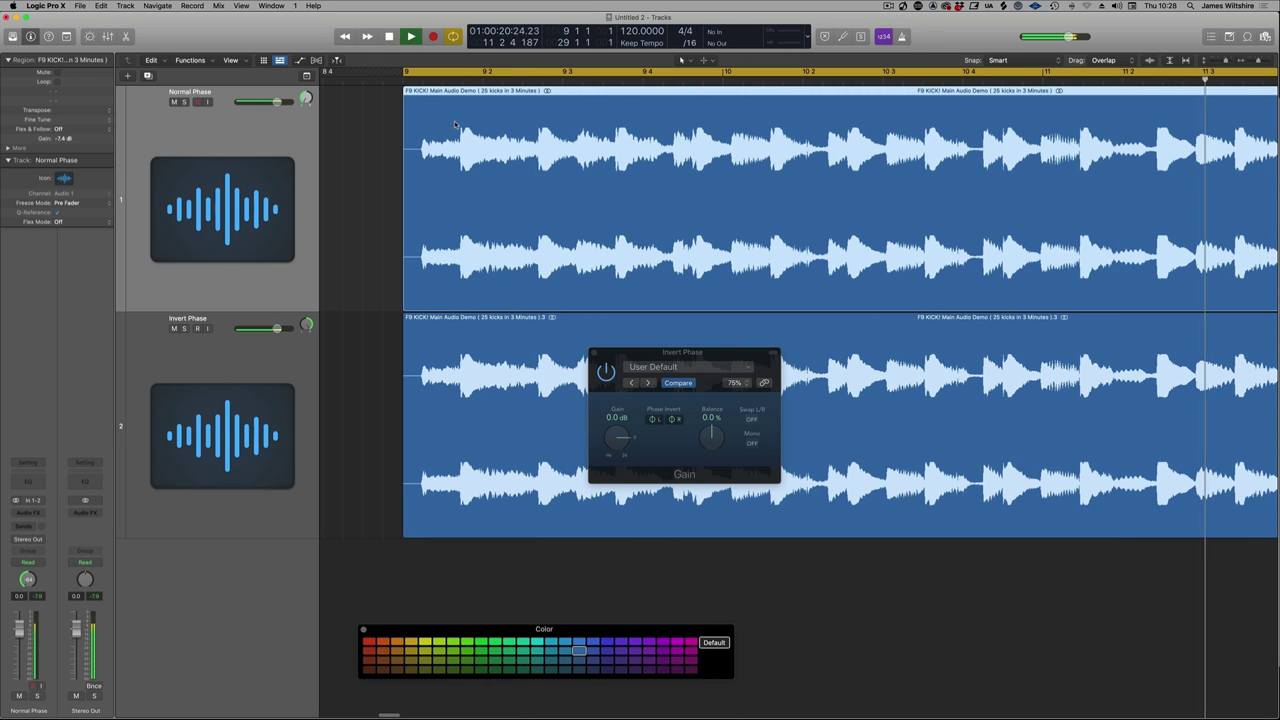
# Stop playback and return the Invert Phase track's pan toward centre
pyautogui.press('space')
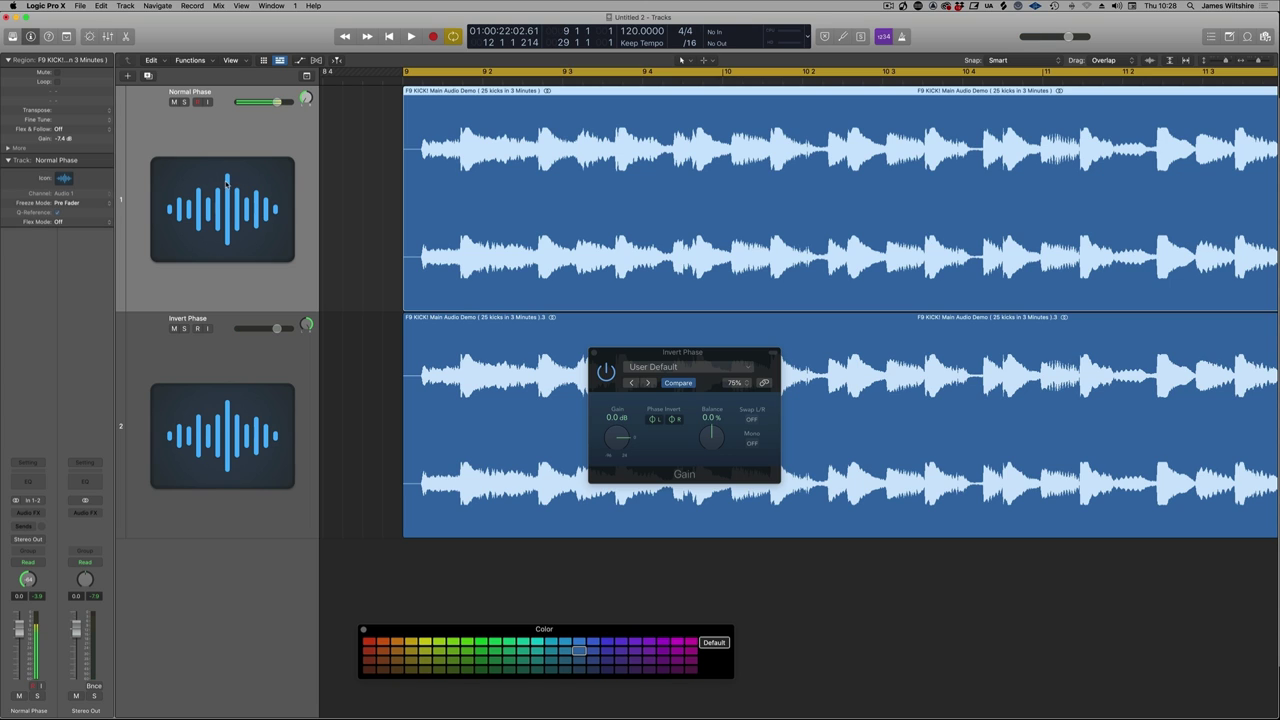
pyautogui.click(274, 366)
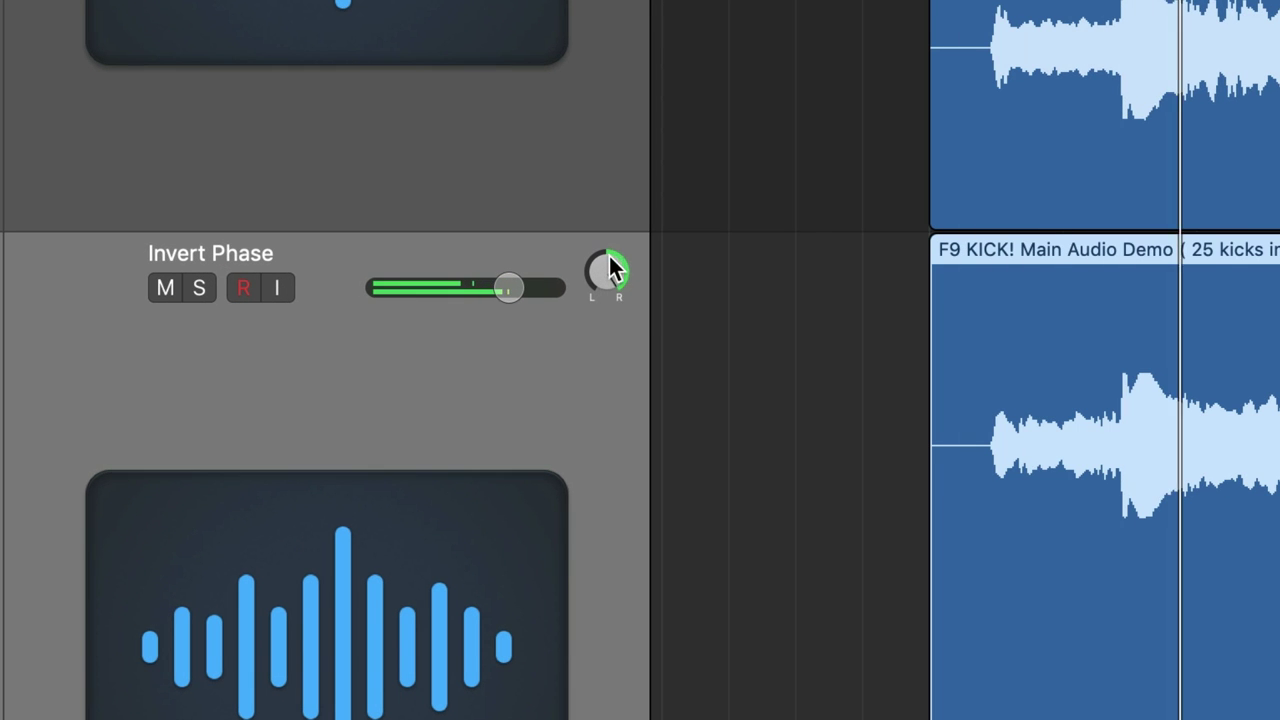
pyautogui.moveTo(606, 258); pyautogui.dragTo(606, 313)
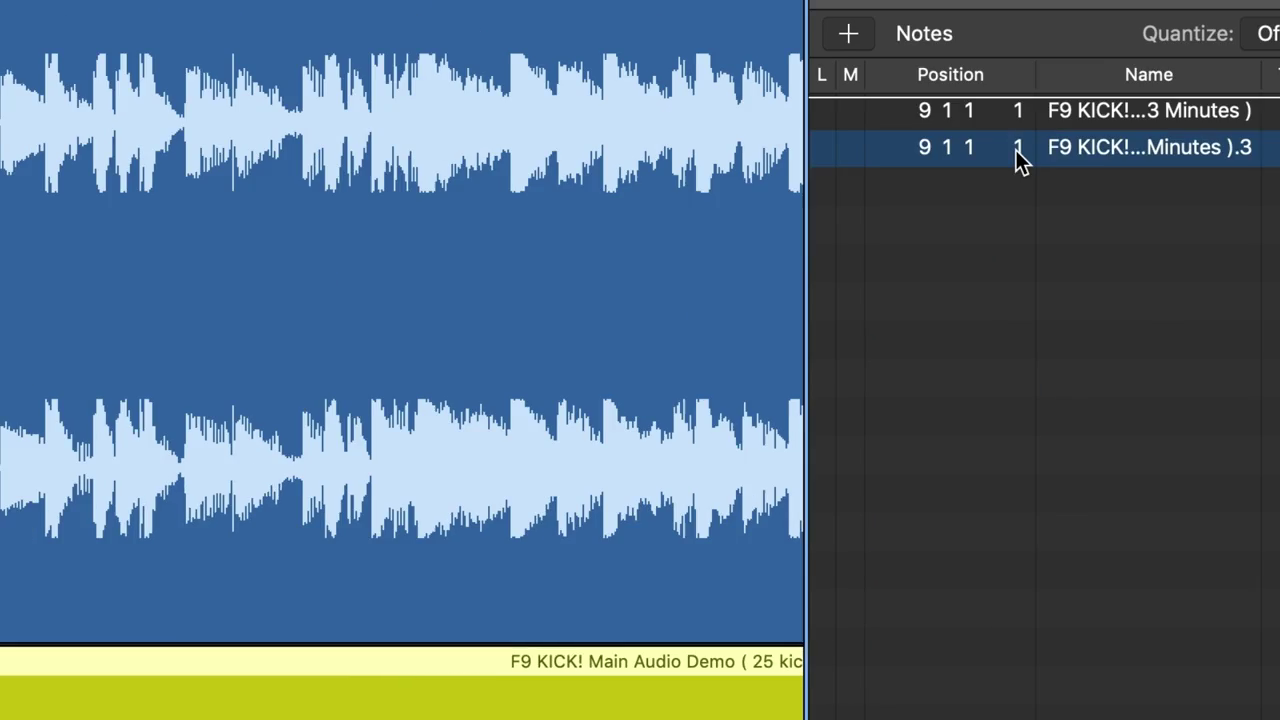
# In the Event List, drag the second region's start position a few ticks later
pyautogui.press('space')
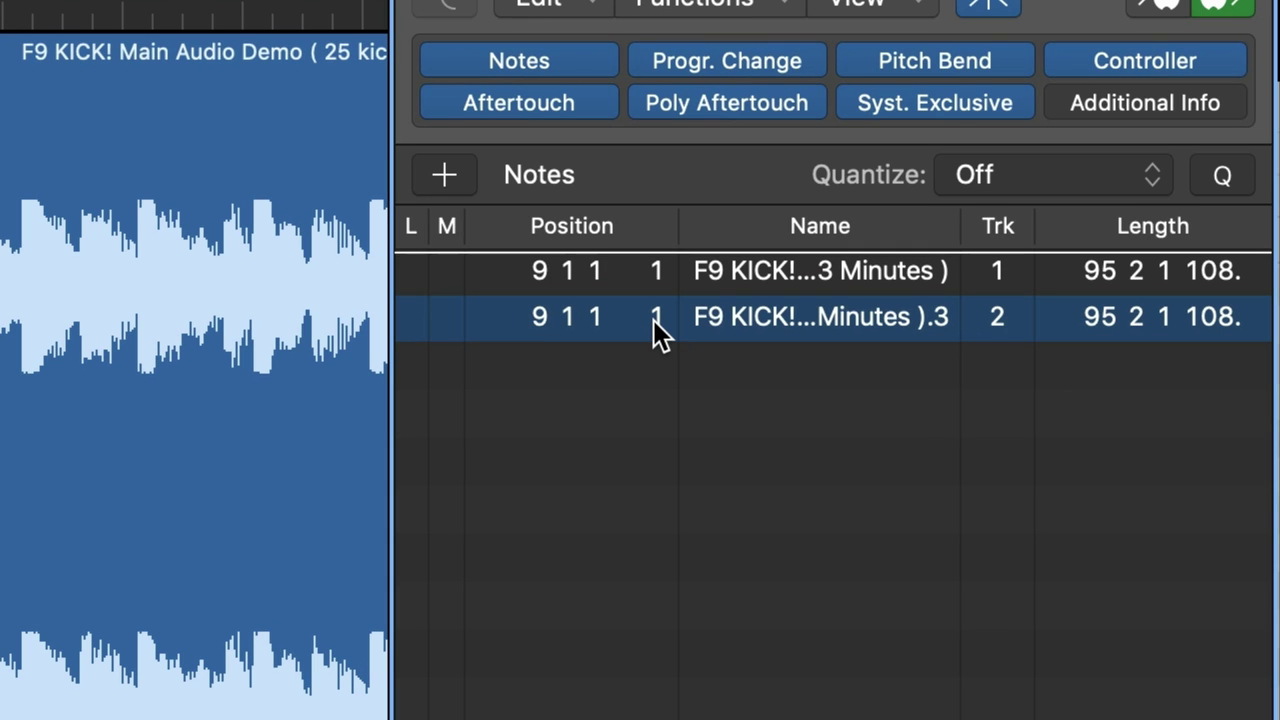
pyautogui.click(661, 312)
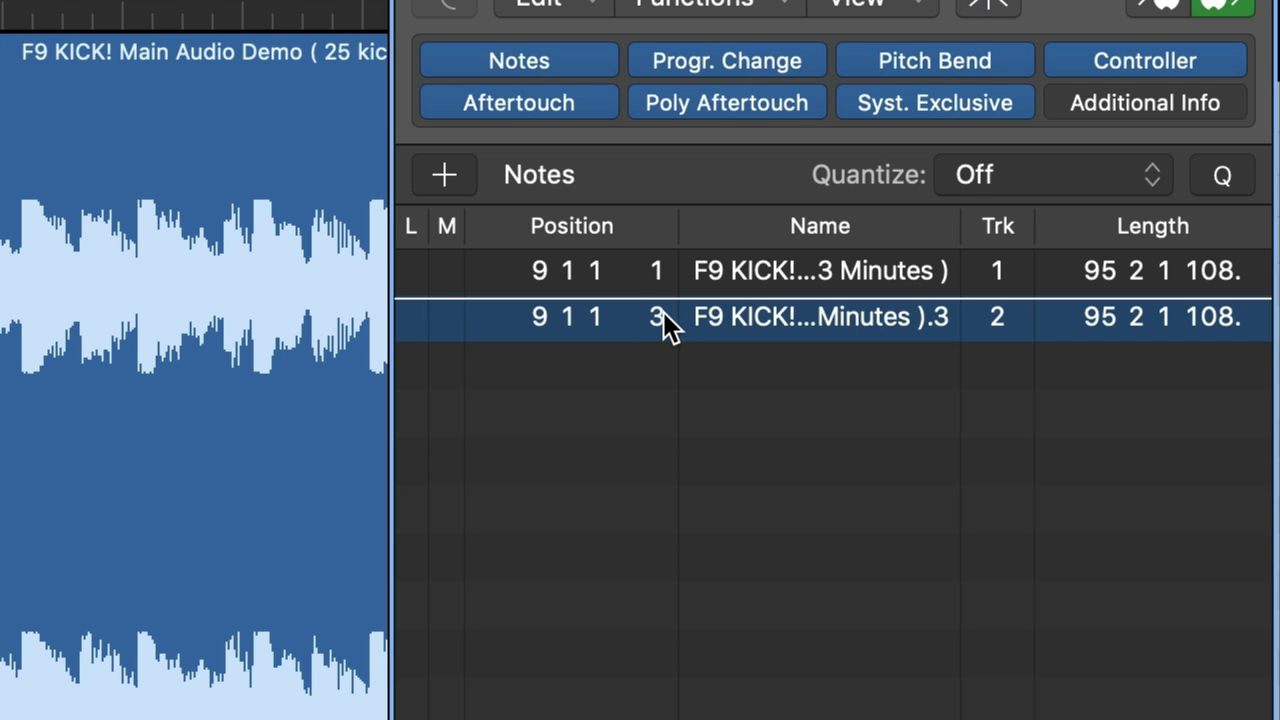
pyautogui.moveTo(661, 316)
pyautogui.mouseDown()
pyautogui.moveTo(661, 330)
pyautogui.moveTo(660, 294)
pyautogui.moveTo(664, 338)
pyautogui.mouseUp()
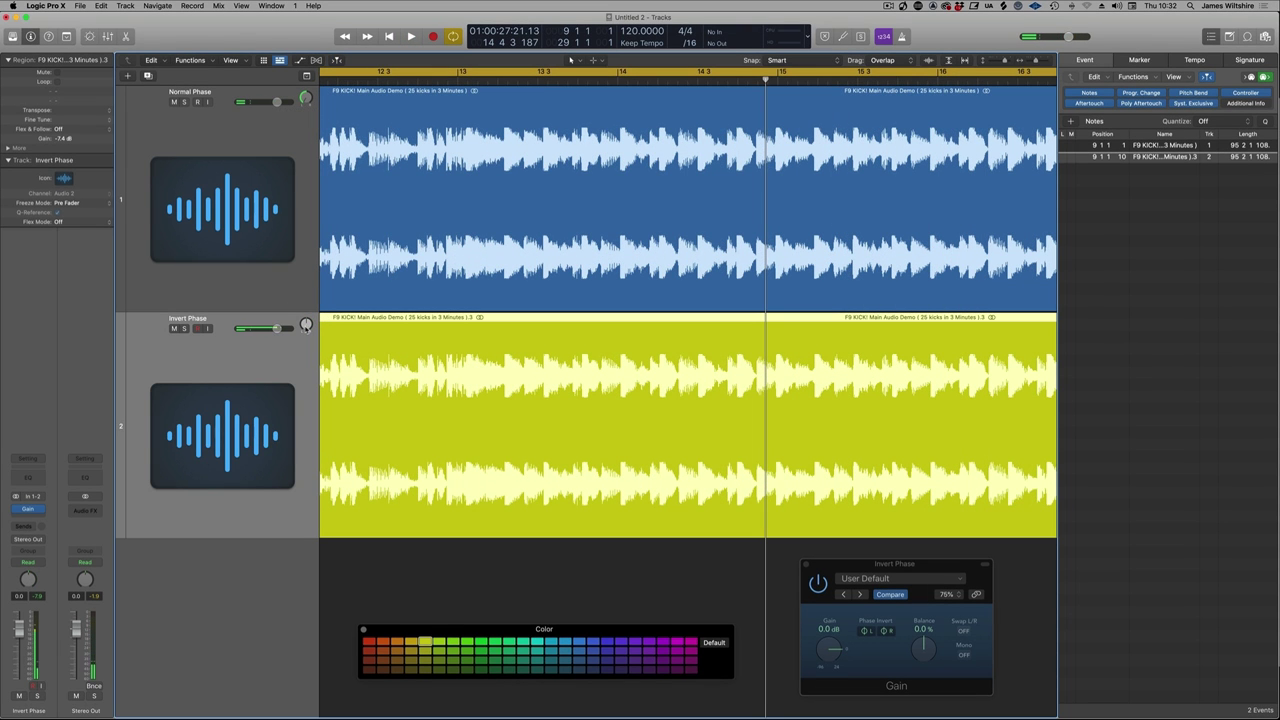
# Scroll left and start inserting a Sample Delay plugin on the Invert Phase track
pyautogui.hscroll(-3, 341, 187)
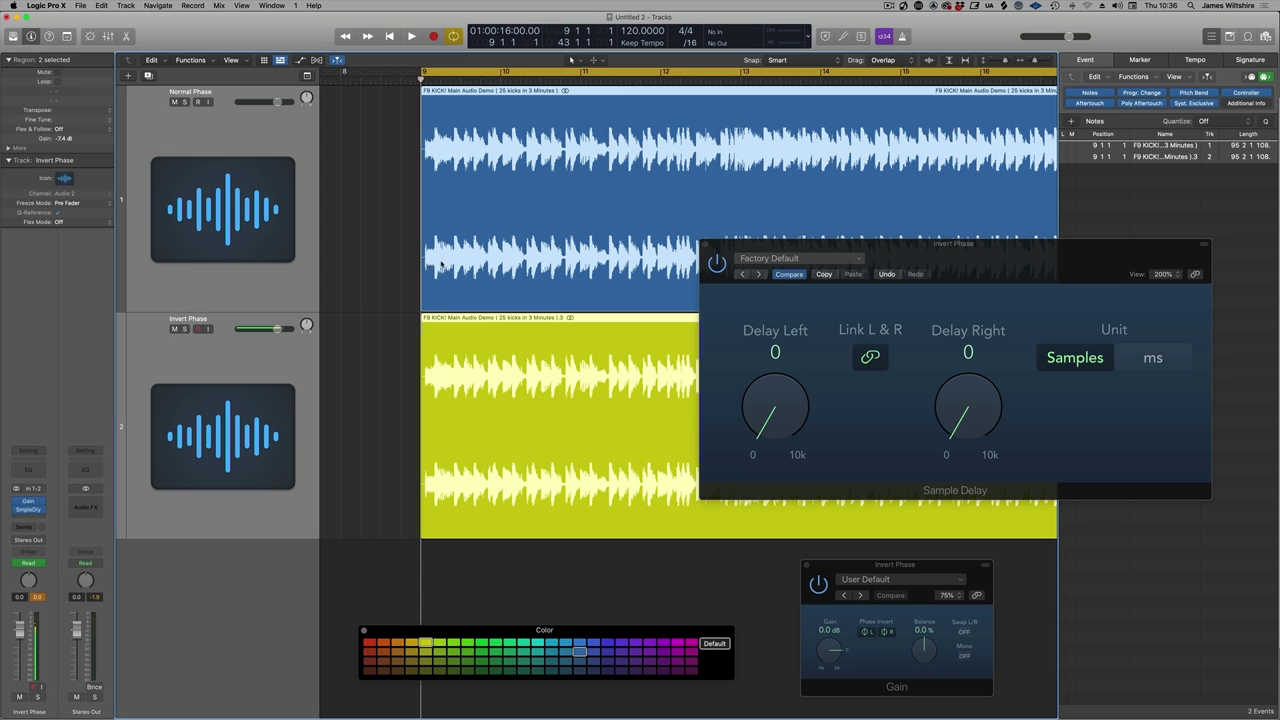
pyautogui.click(386, 243)
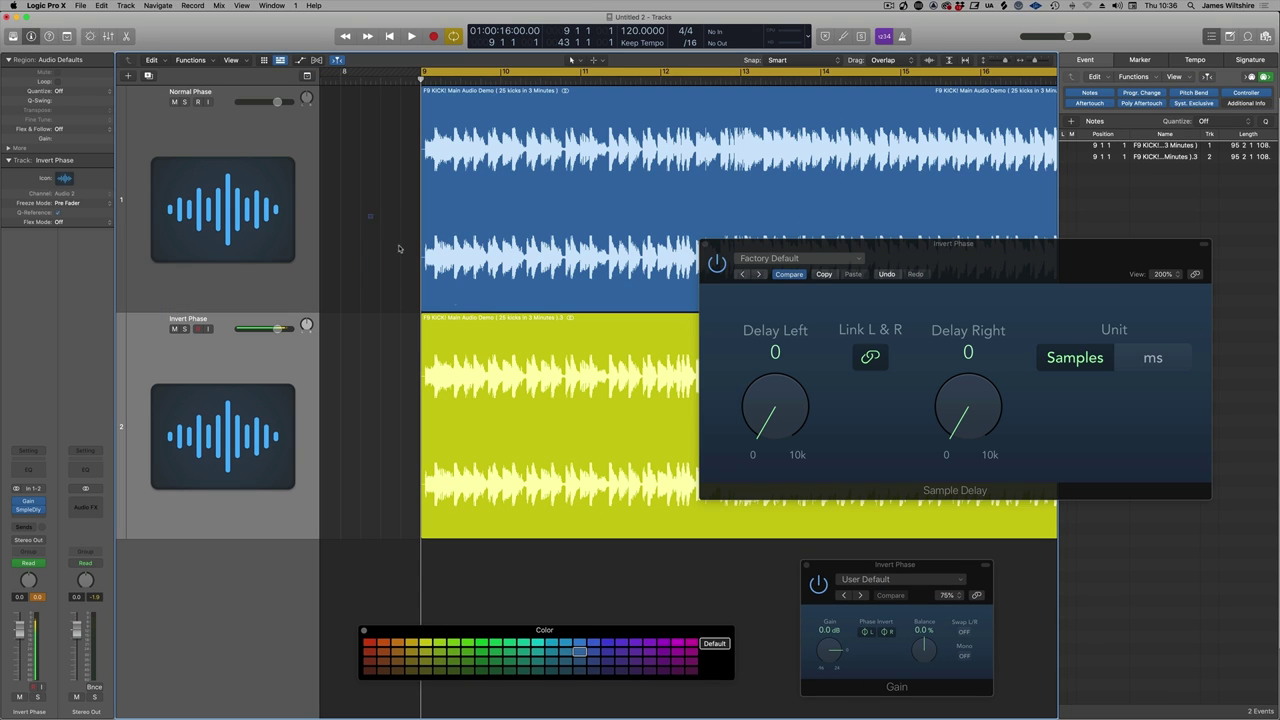
# Select both kick regions and place the playhead at the kick region's start
pyautogui.moveTo(370, 219); pyautogui.dragTo(505, 365)
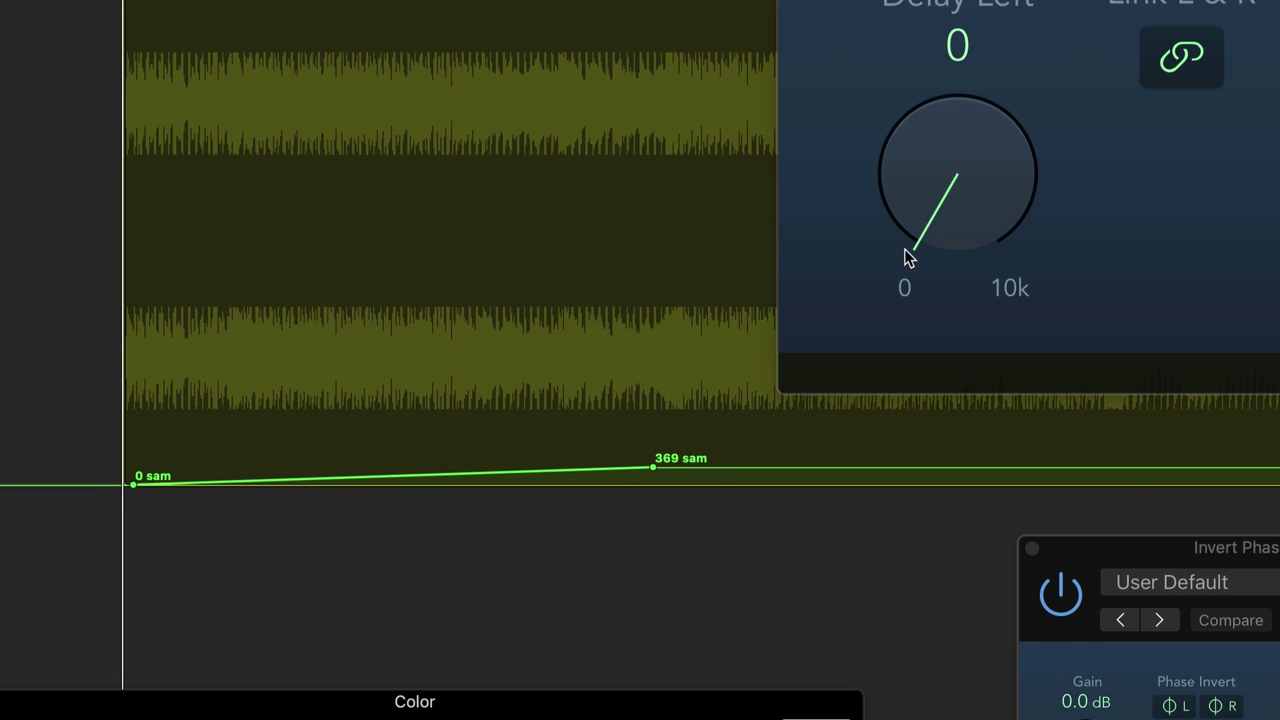
pyautogui.click(752, 190)
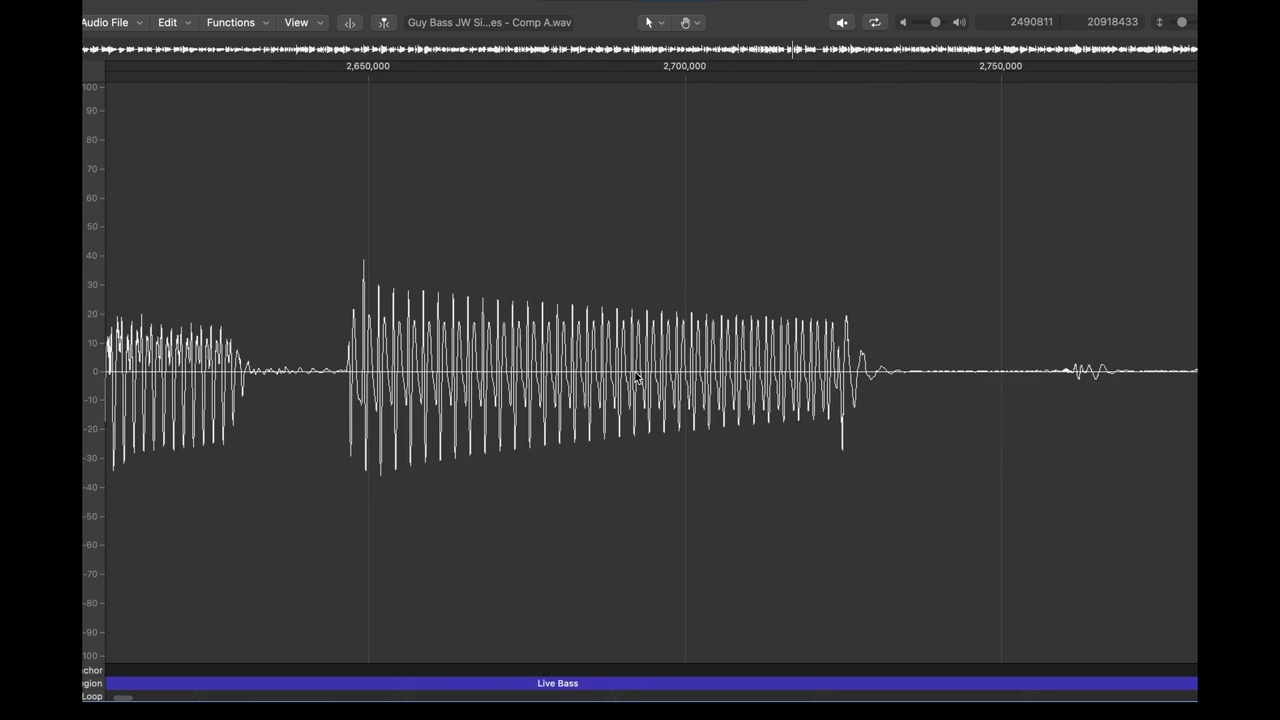
# Increase the Live Bass waveform's vertical zoom and scroll back and forth through the audio
pyautogui.hscroll(-5, 636, 377)
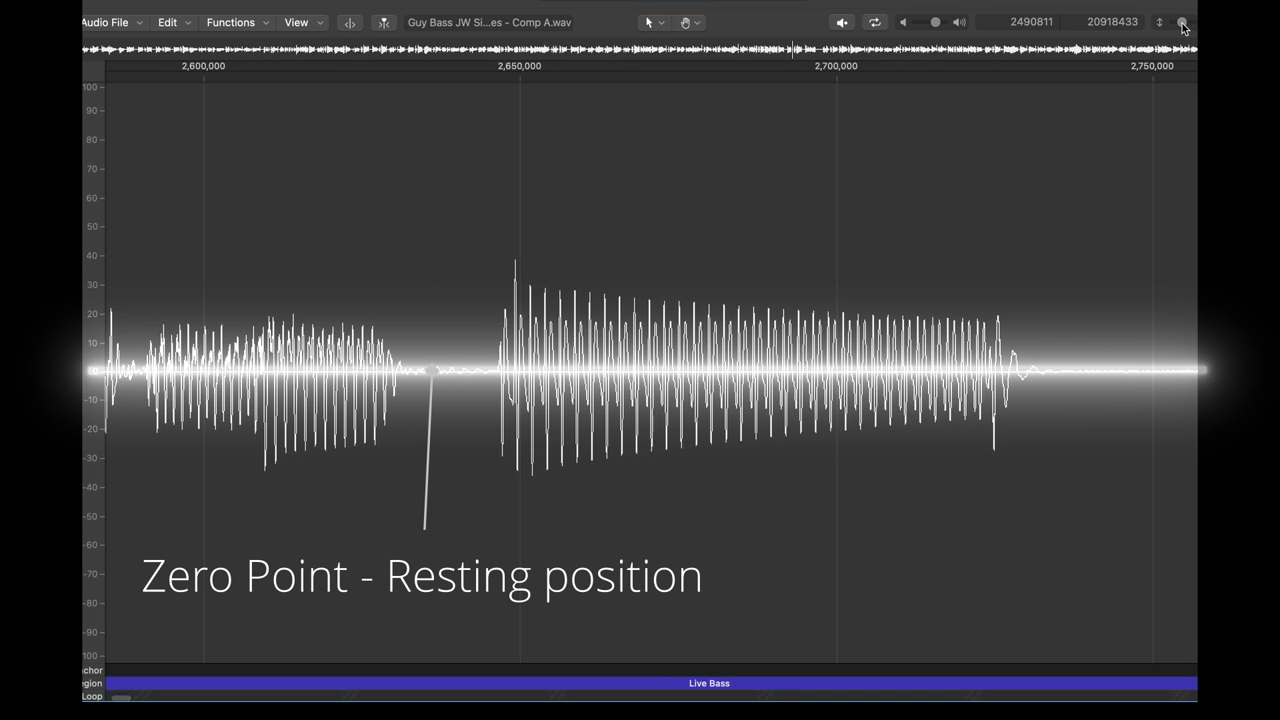
pyautogui.moveTo(1183, 27); pyautogui.dragTo(1192, 21)
pyautogui.hscroll(-1, 683, 375)
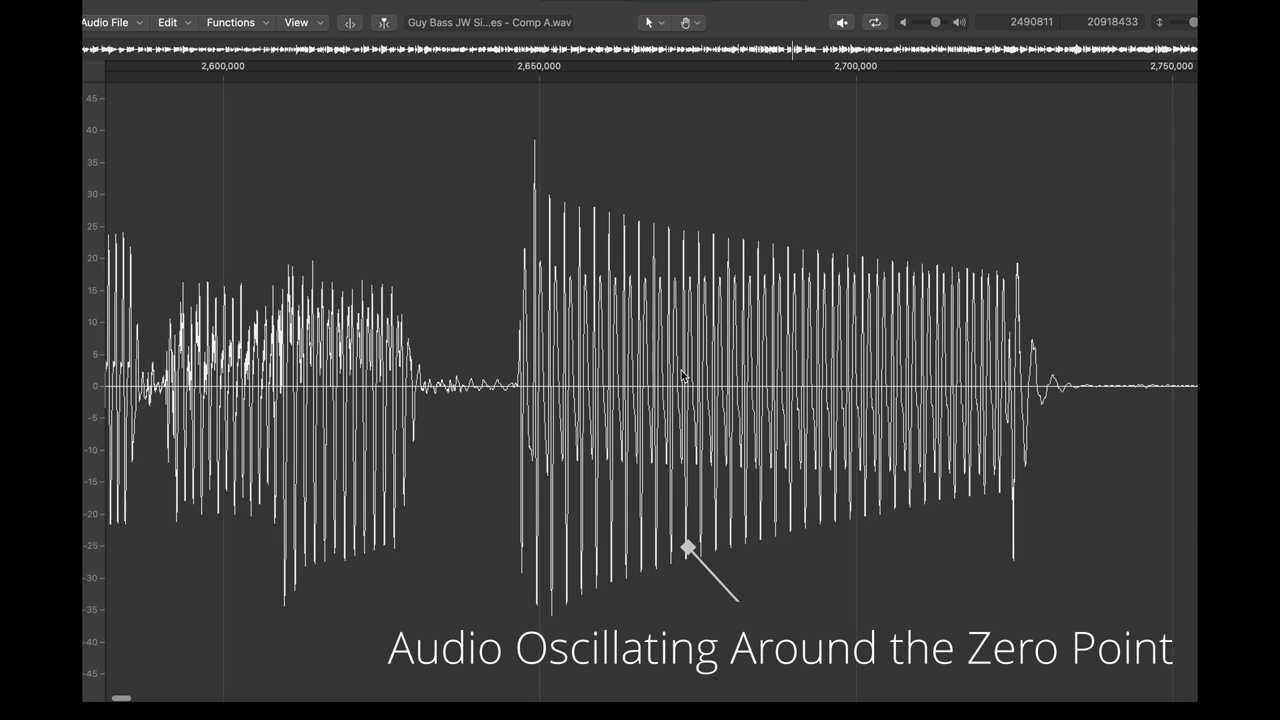
pyautogui.hscroll(5, 681, 375)
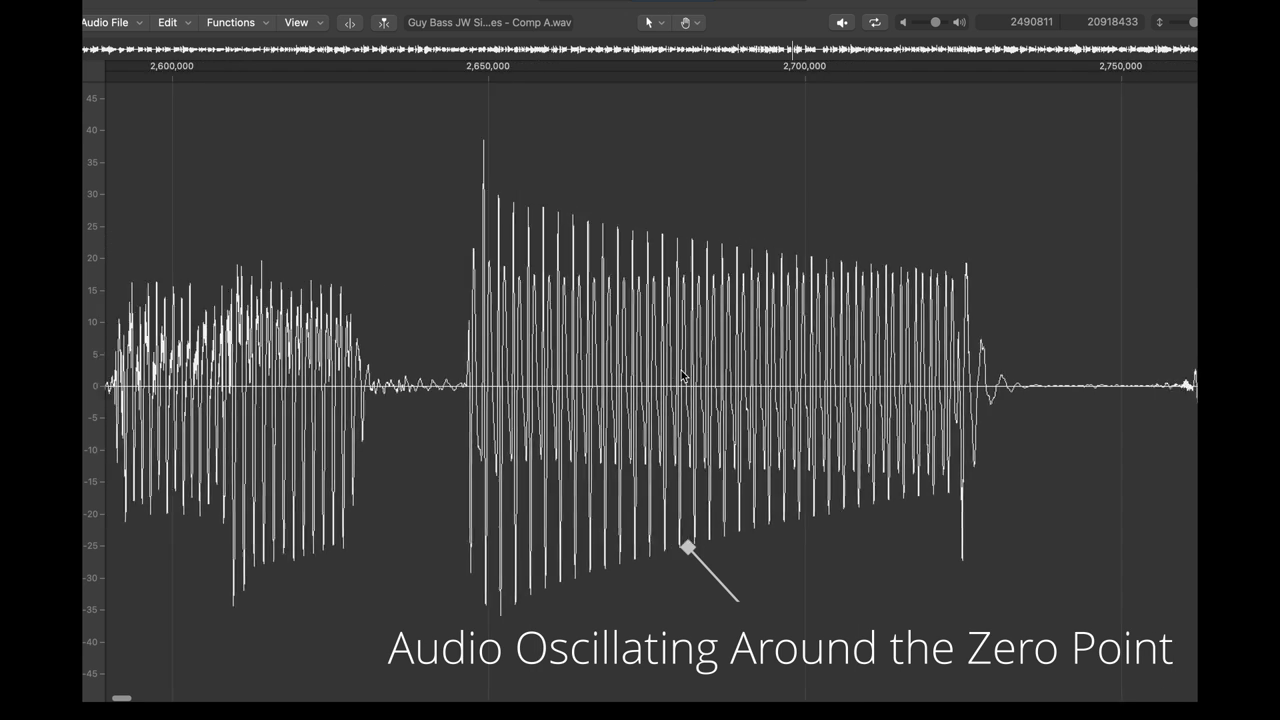
pyautogui.hscroll(-2, 681, 375)
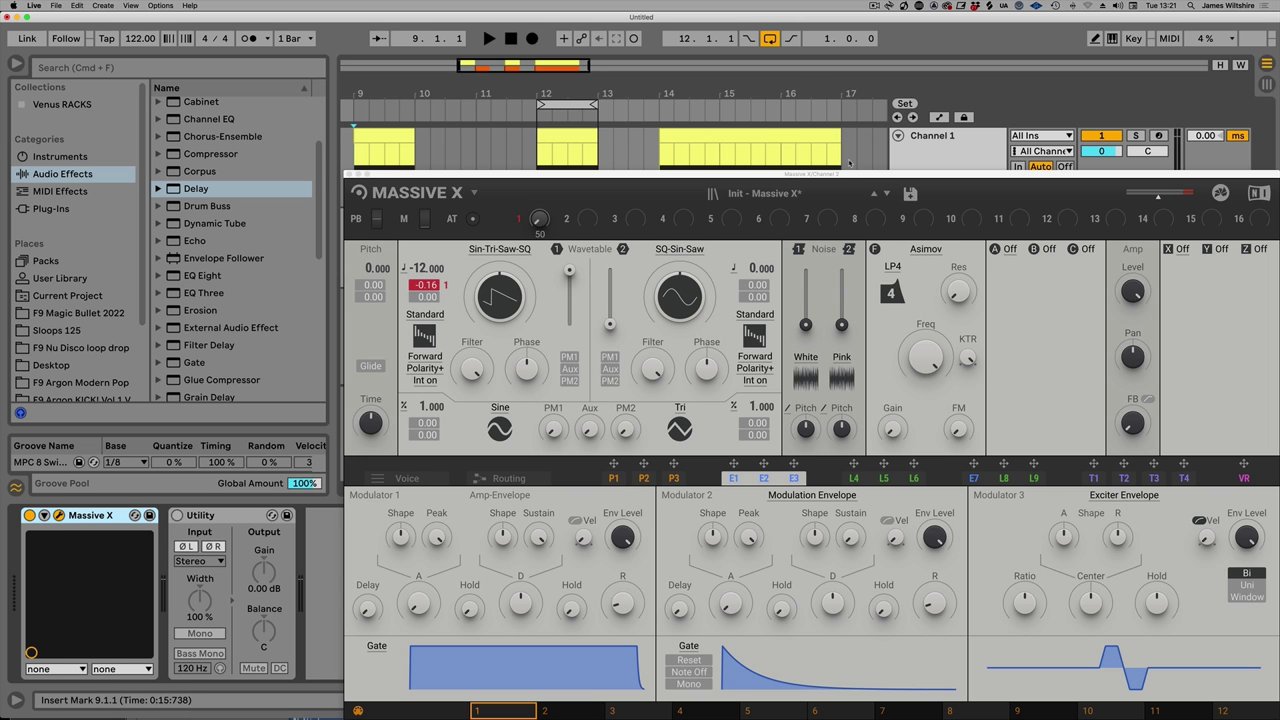
# Drag the Massive X window into view to show its oscillator section
pyautogui.moveTo(872, 178); pyautogui.dragTo(697, 77)
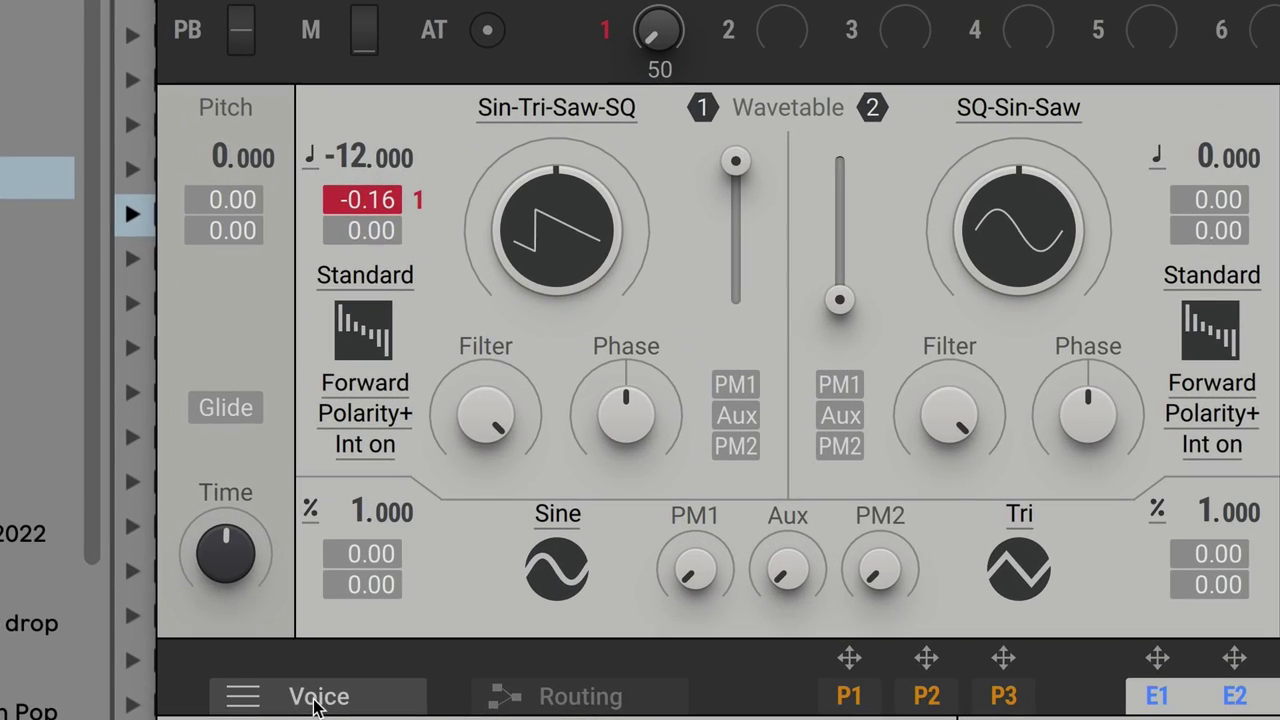
# Enable Reset OSC on Massive X's Voice page, then close the synth window
pyautogui.click(316, 702)
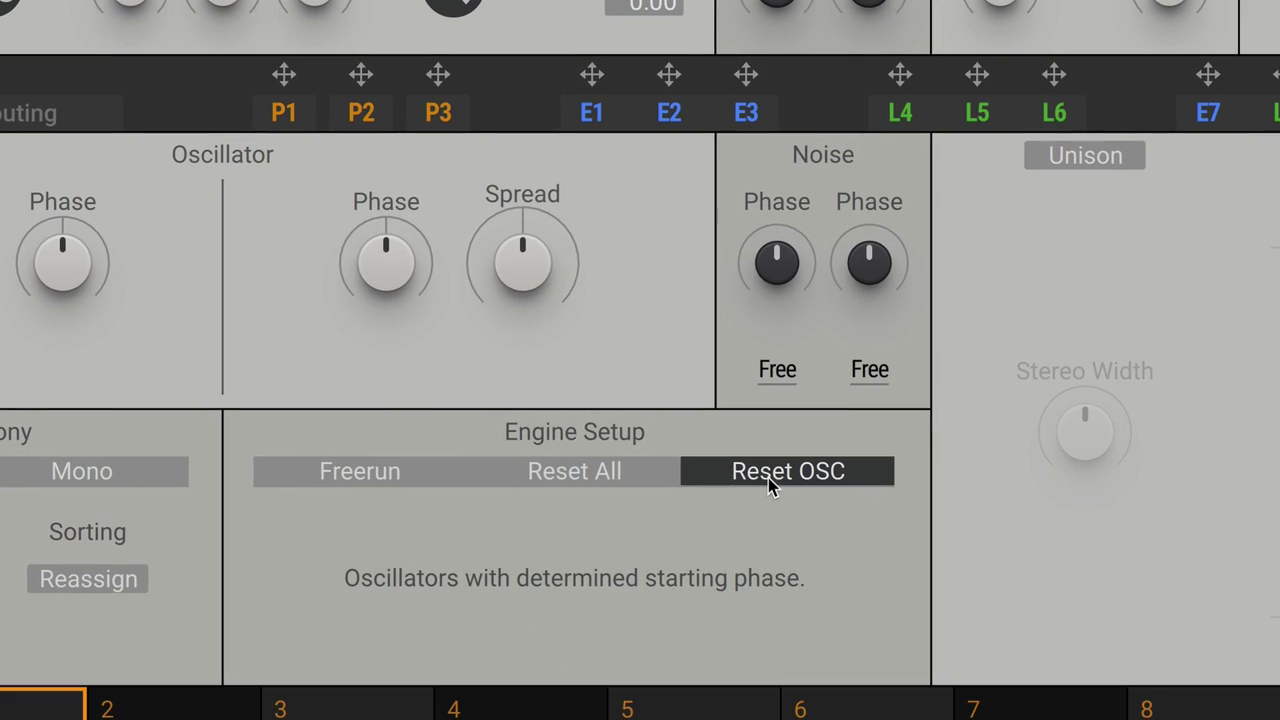
pyautogui.click(769, 477)
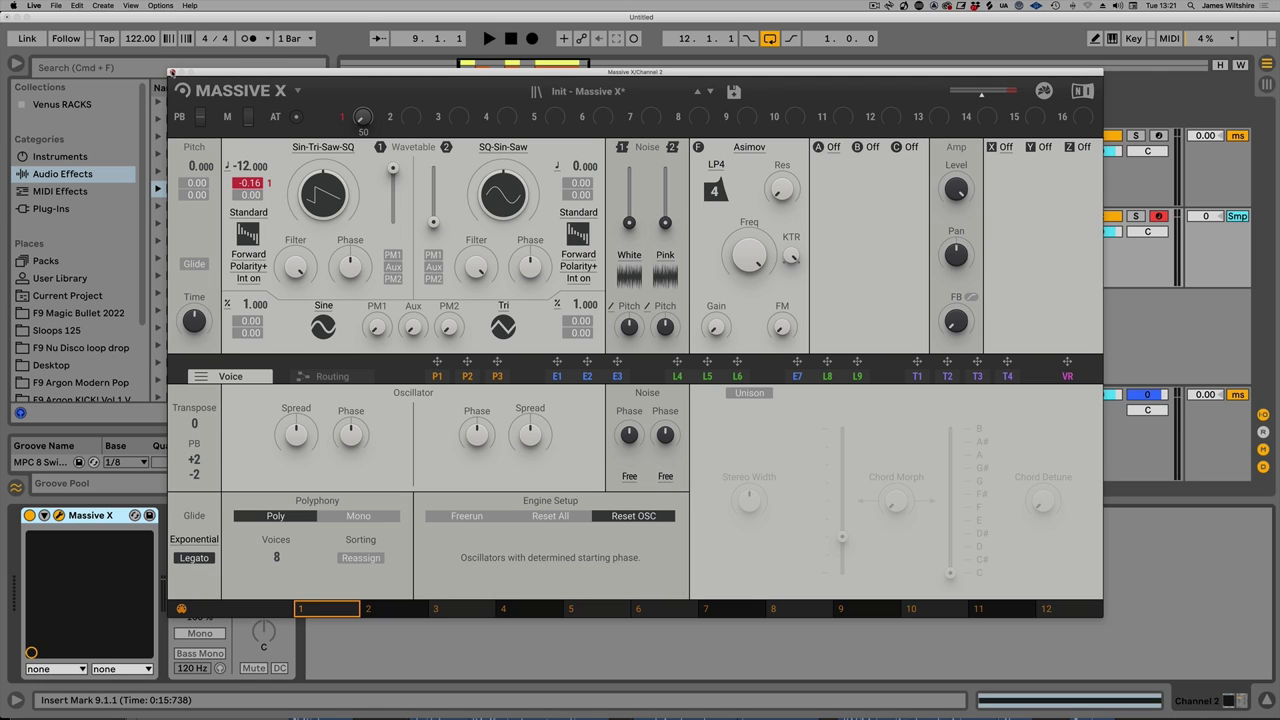
pyautogui.click(172, 73)
# Audition the bar 9, 10 and 12 clips on both channels, then enable Channel 2's phase-inverting Utility
pyautogui.click(394, 133)
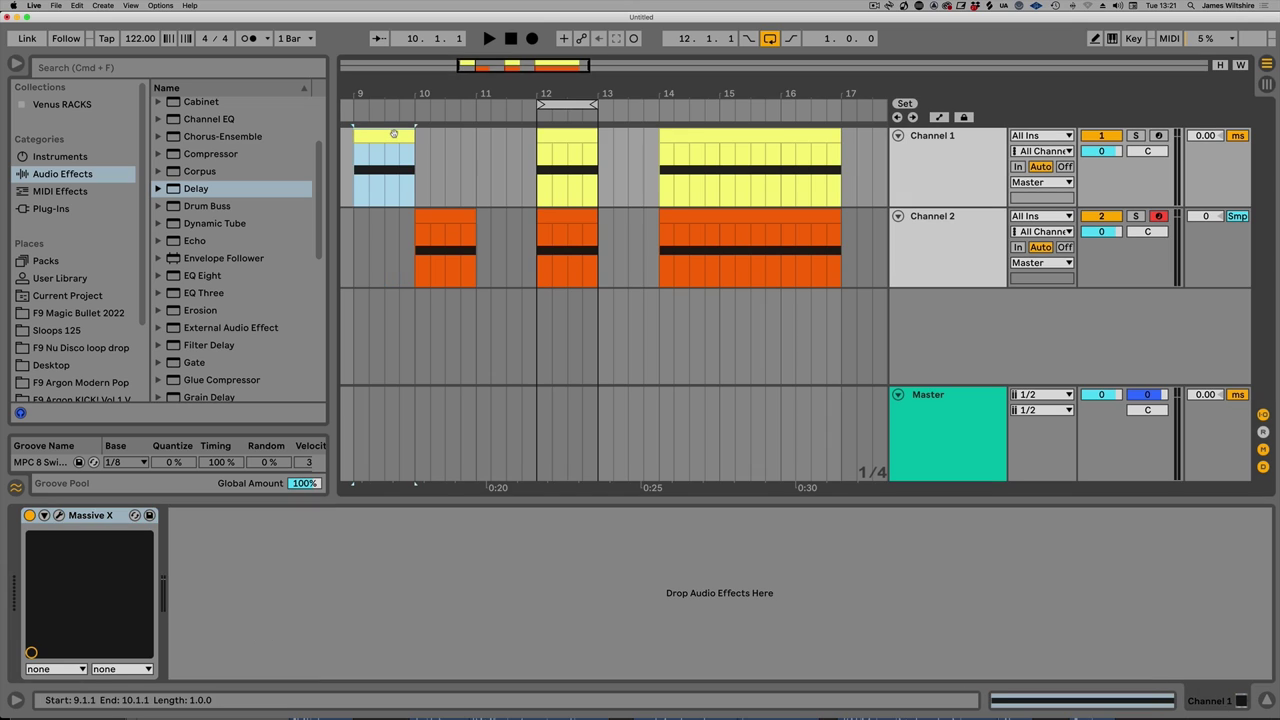
pyautogui.press('space')
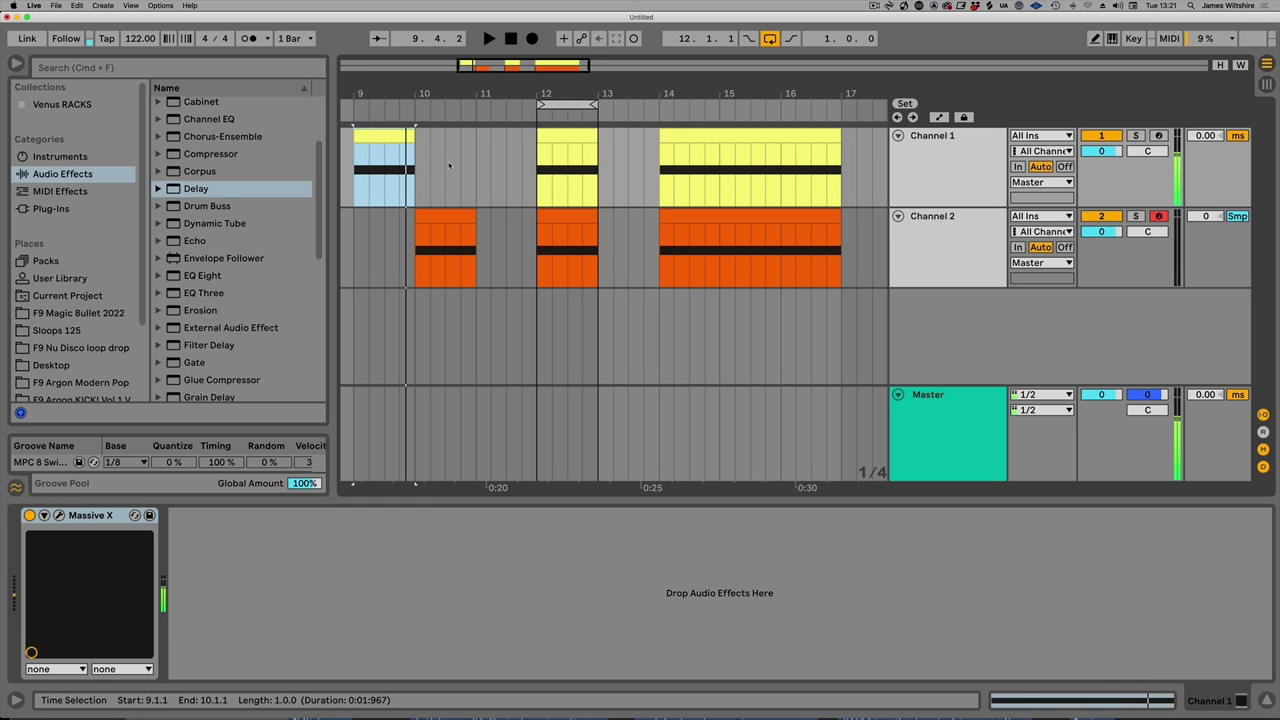
pyautogui.click(445, 213)
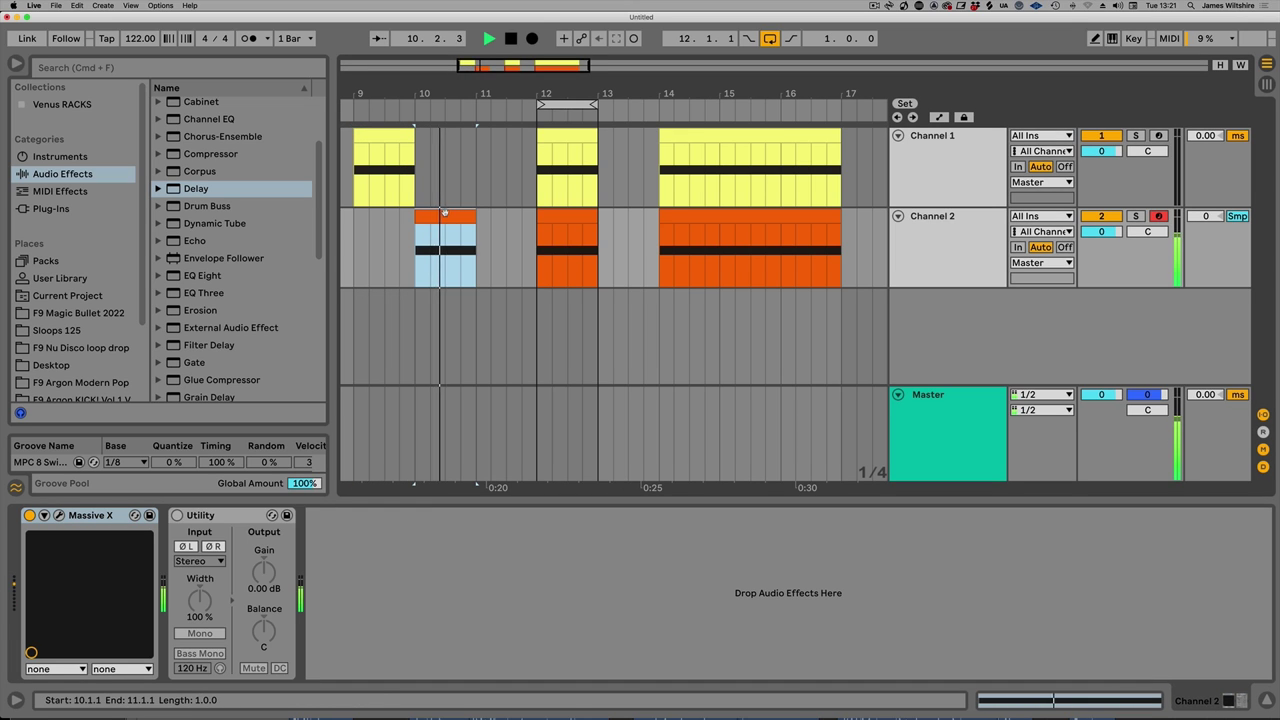
pyautogui.click(555, 214)
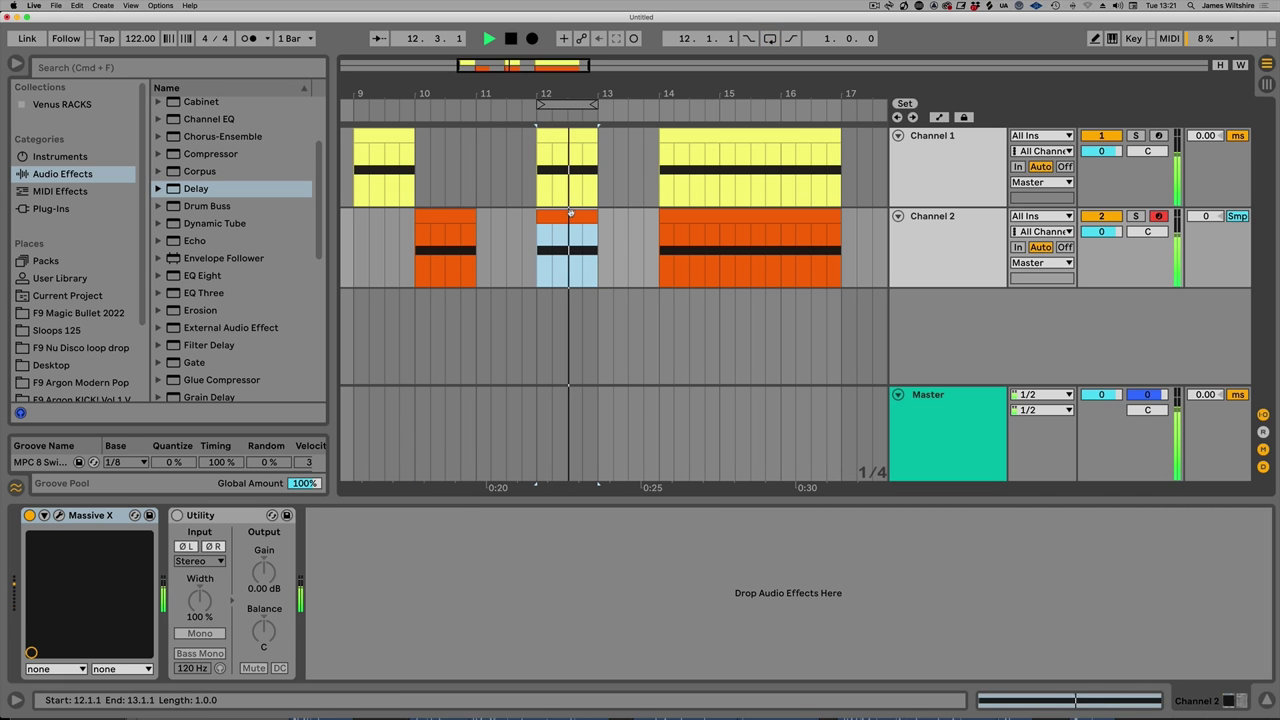
pyautogui.click(636, 222)
pyautogui.press('space')
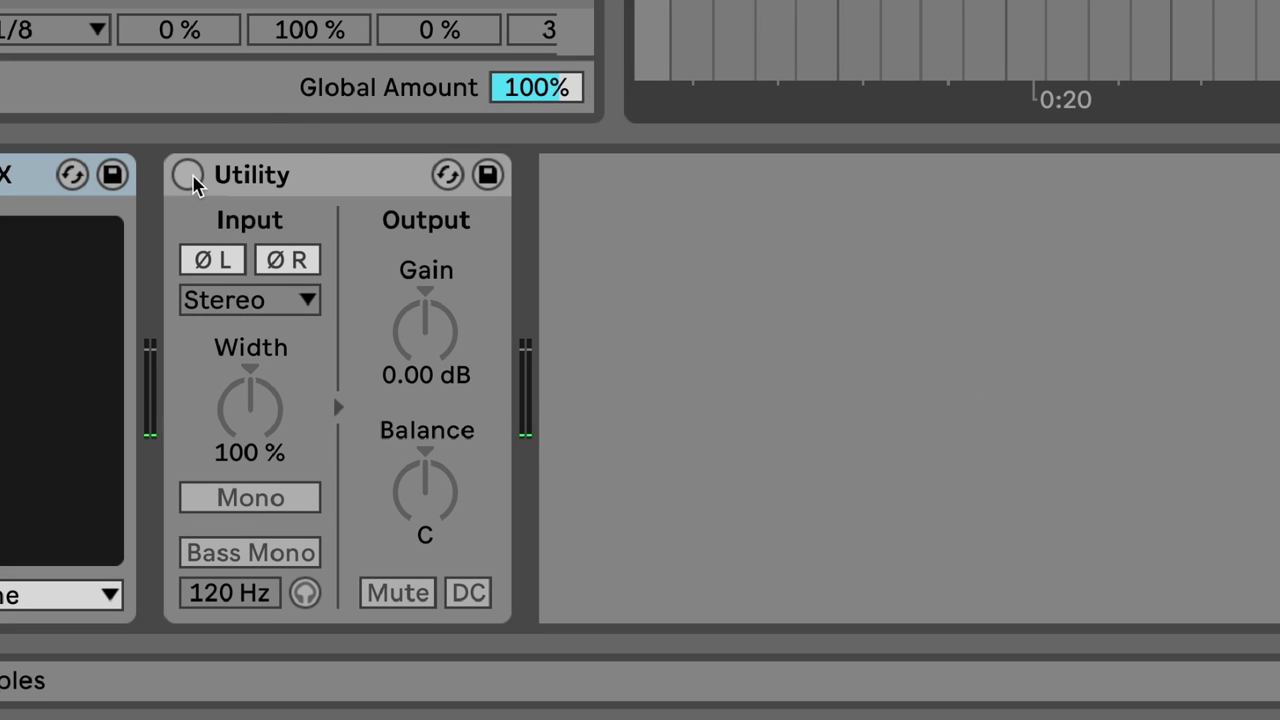
pyautogui.click(188, 176)
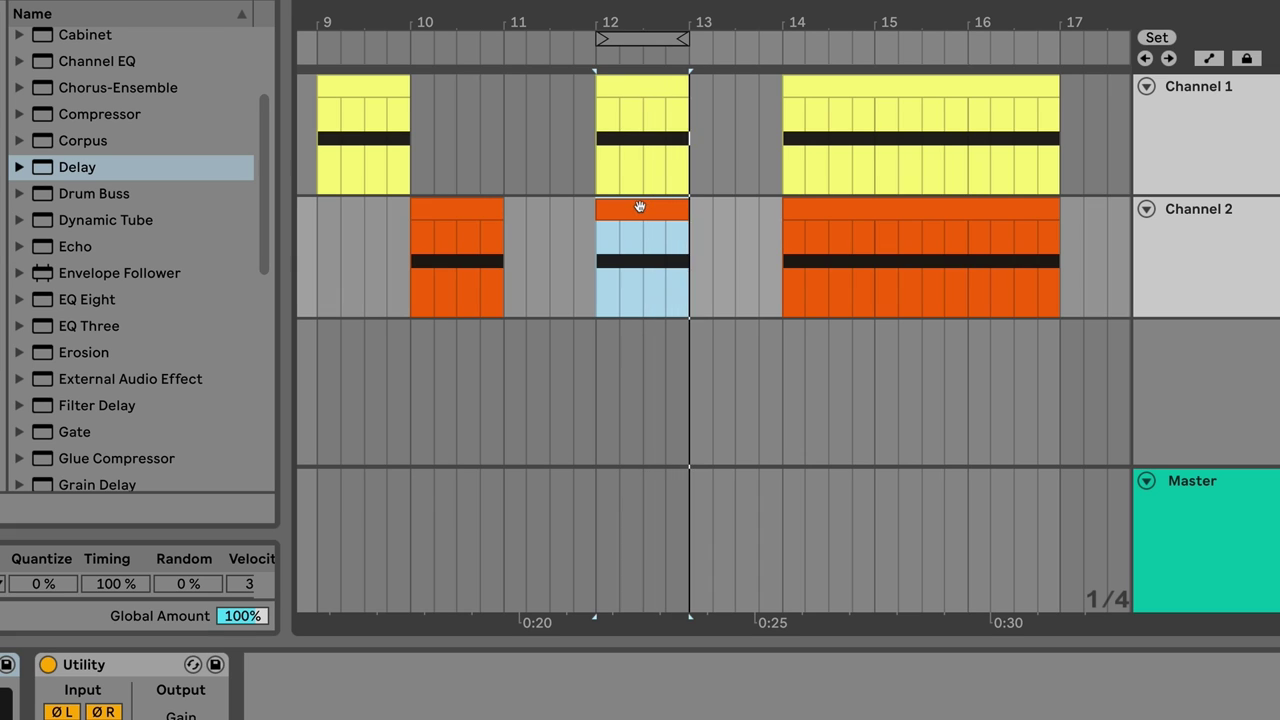
# Stop playback, clear the clip selection and select the Channel 2 track for its delay setting
pyautogui.press('space')
pyautogui.click(725, 210)
pyautogui.click(1198, 221)
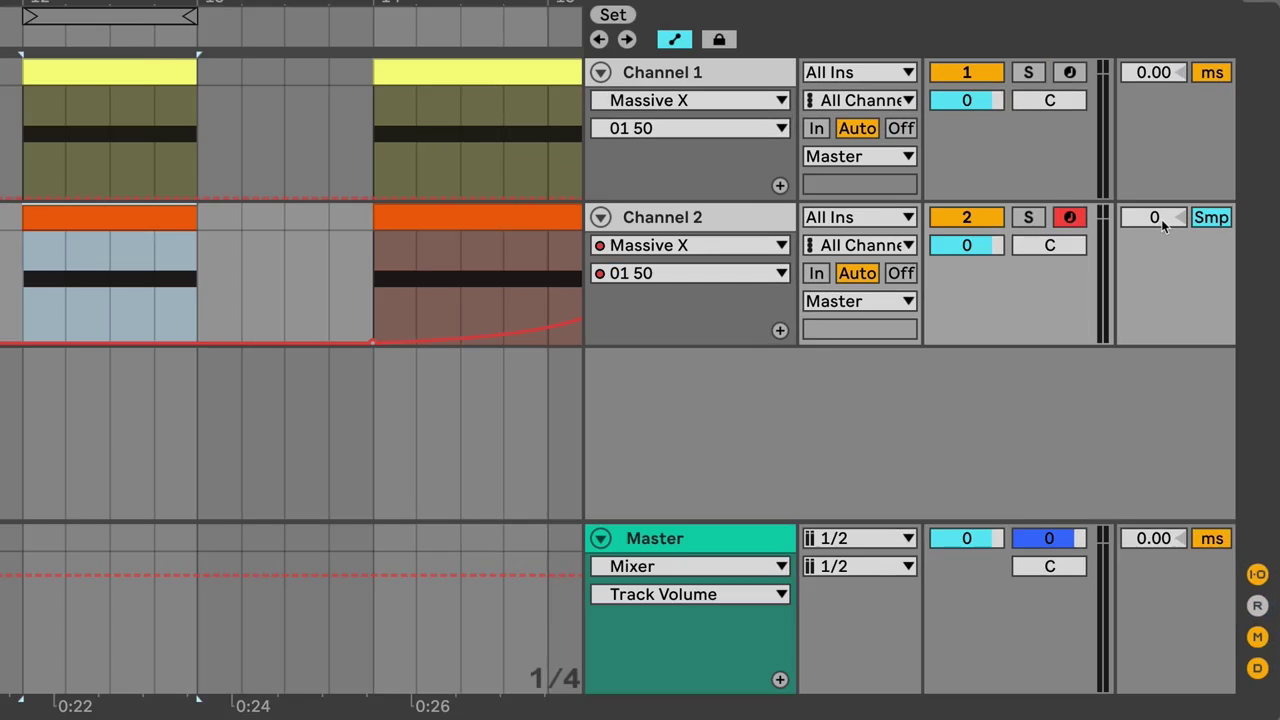
# Drag Channel 2's Track Delay field until it reads 42 Smp
pyautogui.moveTo(1161, 219); pyautogui.dragTo(1161, 240)
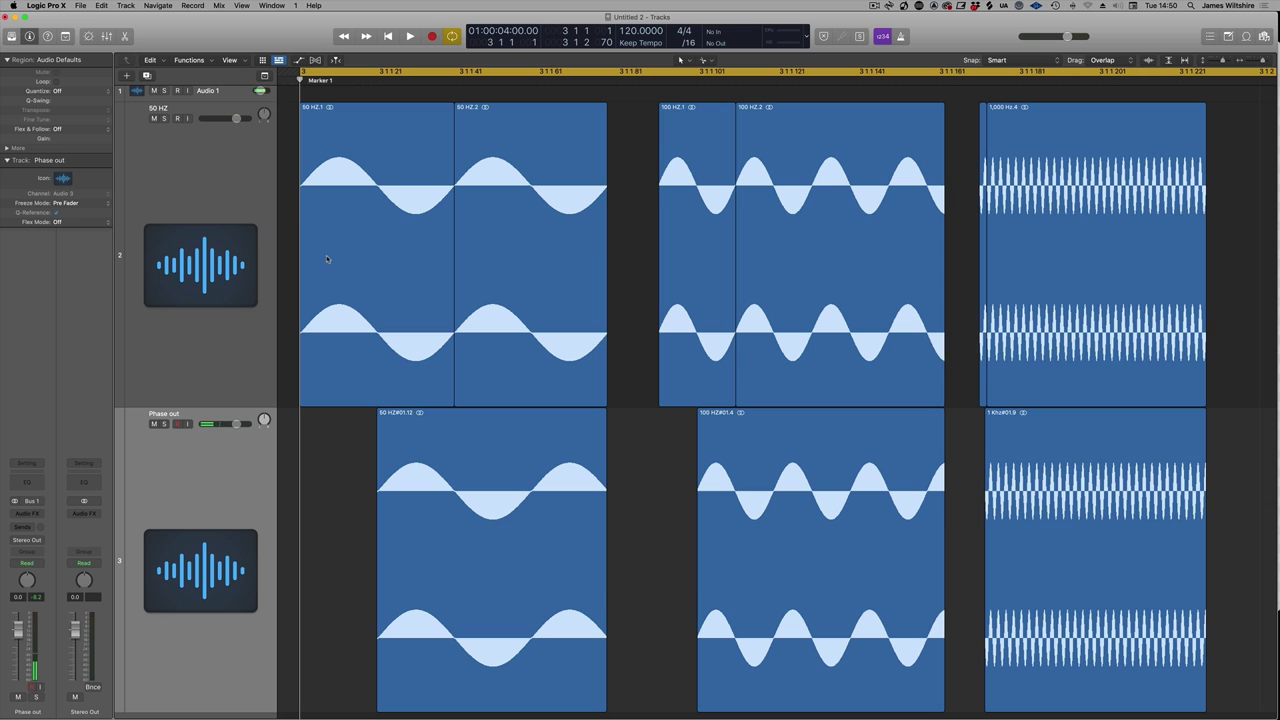
pyautogui.click(379, 221)
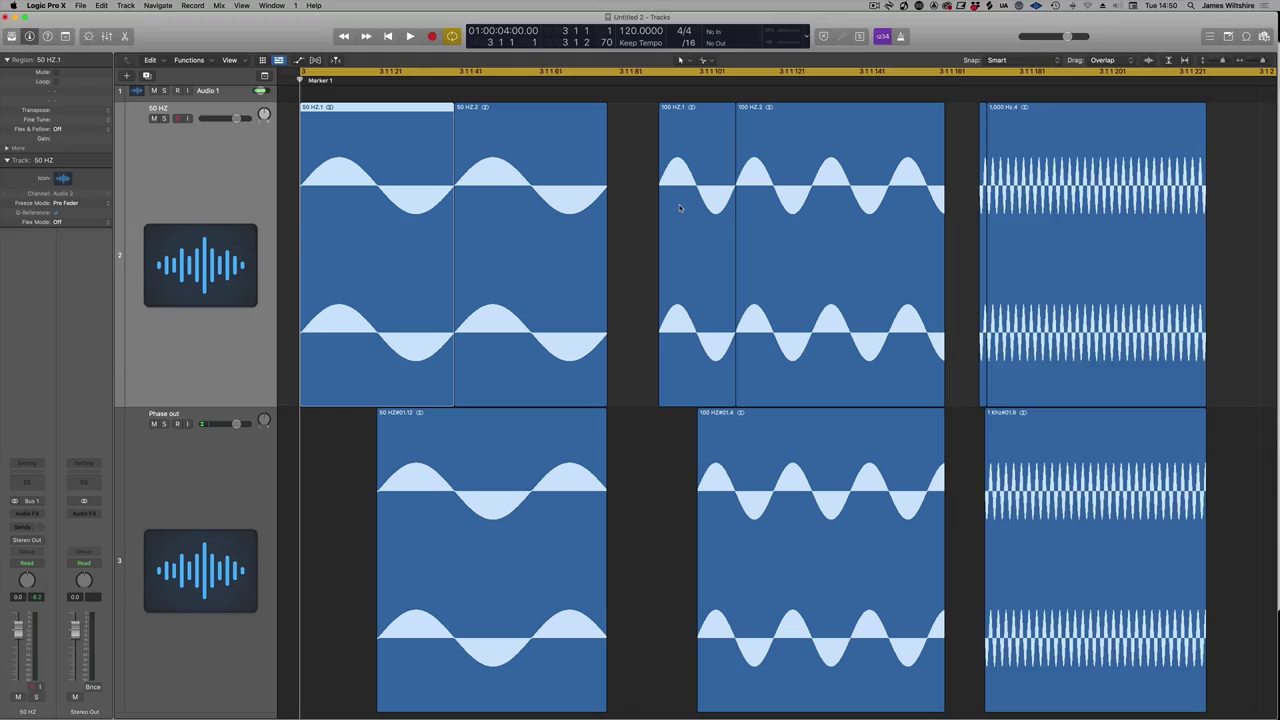
pyautogui.click(688, 209)
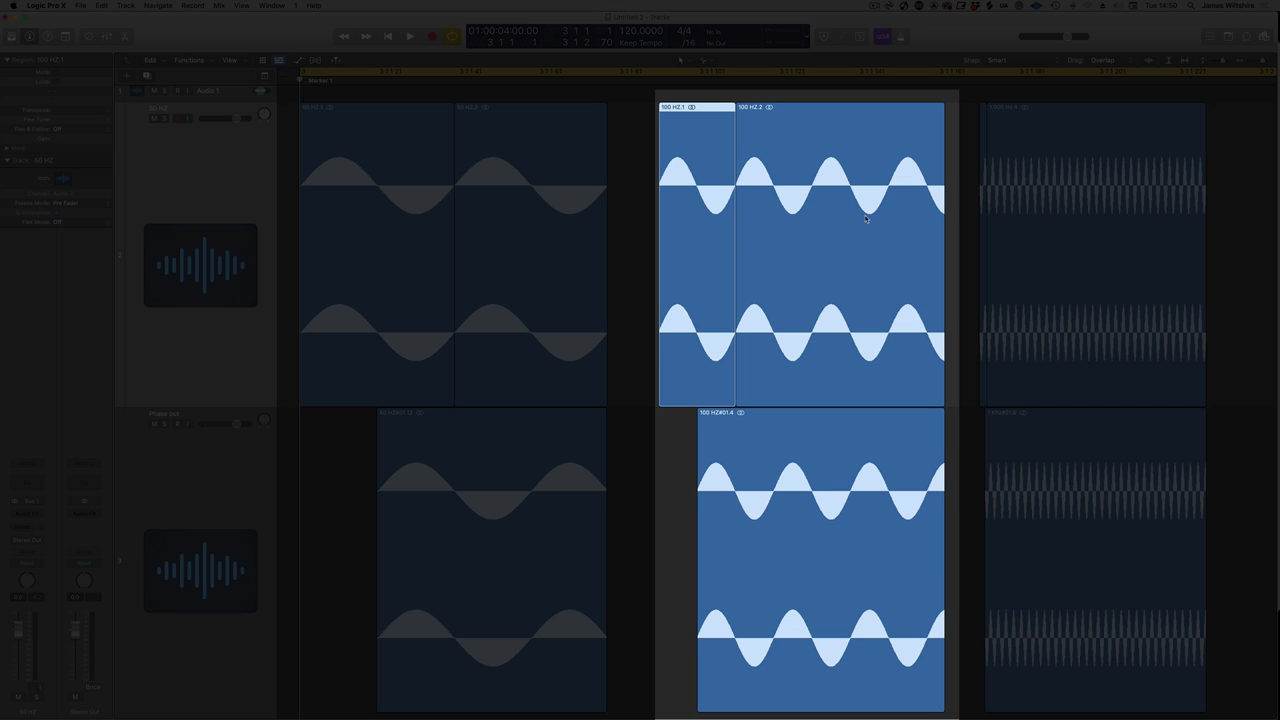
pyautogui.click(983, 190)
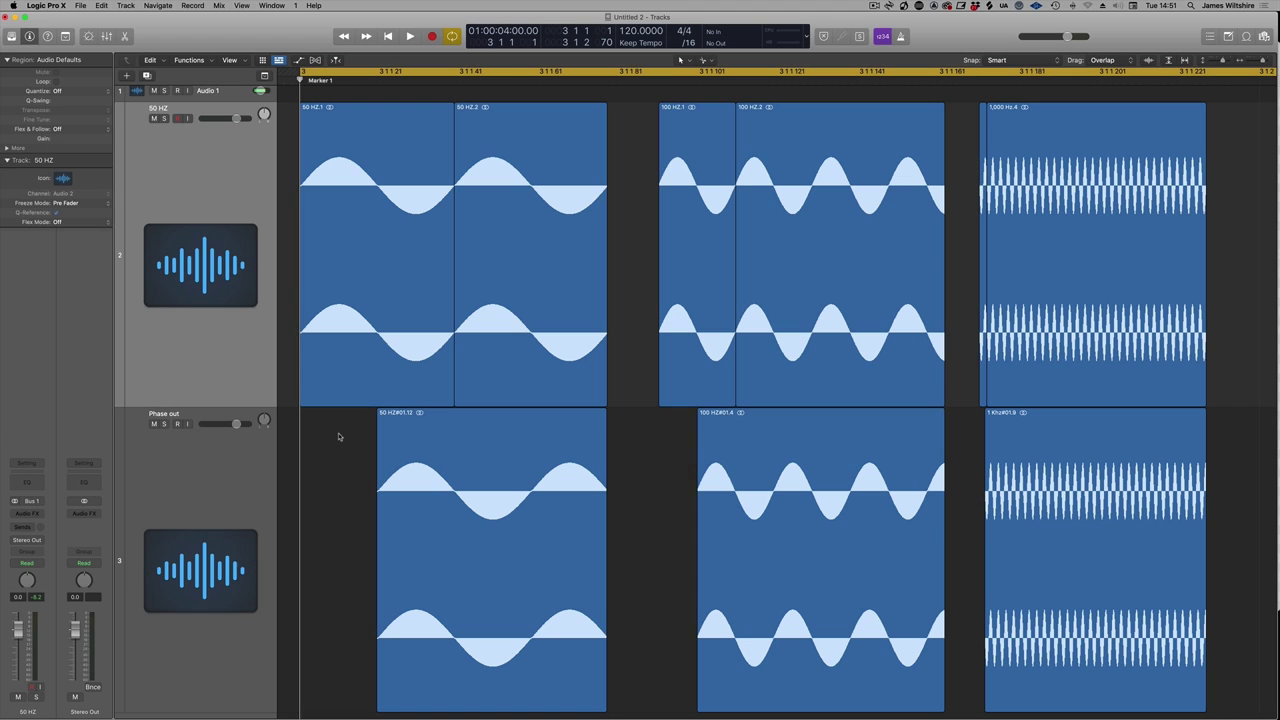
pyautogui.click(381, 495)
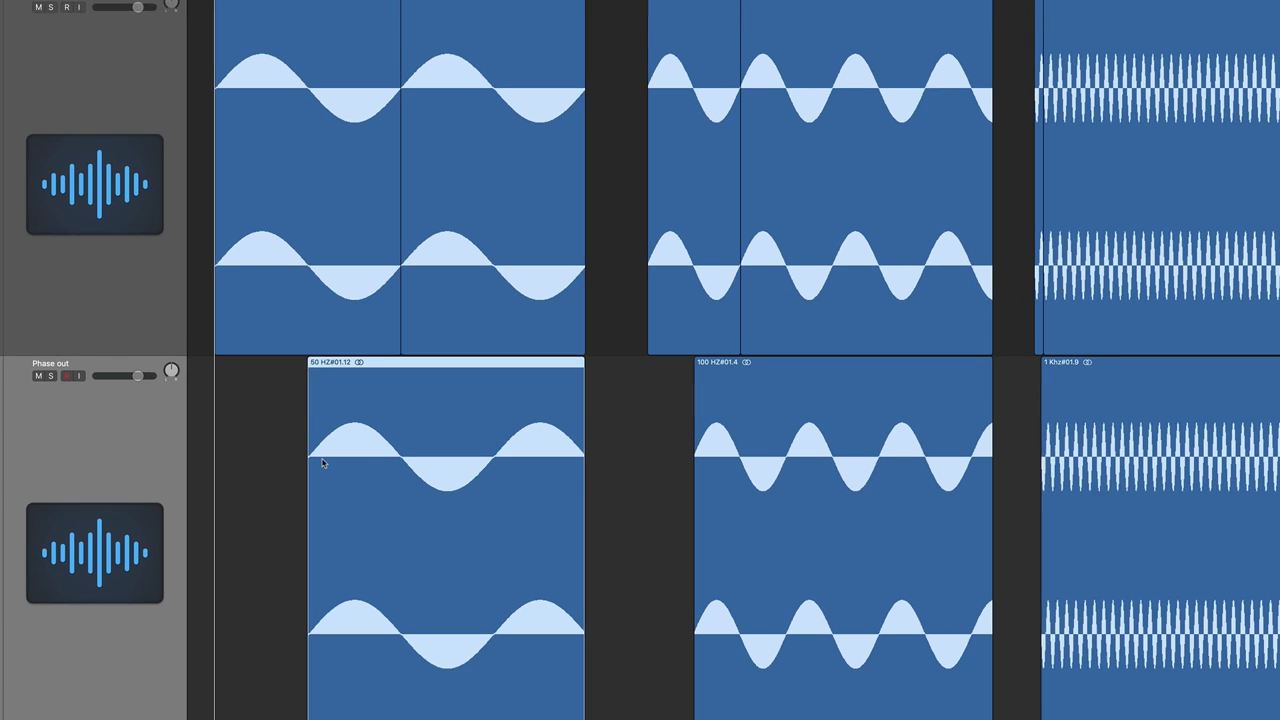
pyautogui.moveTo(391, 497); pyautogui.dragTo(391, 497)
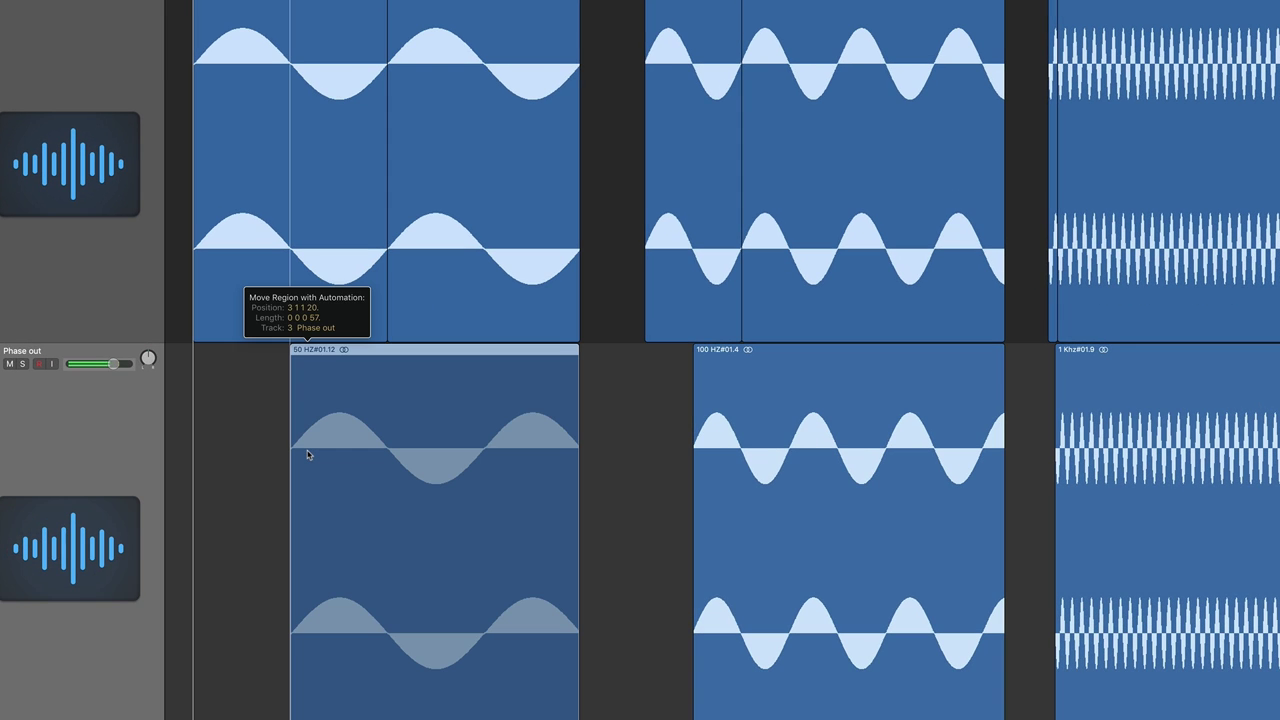
pyautogui.moveTo(307, 454); pyautogui.dragTo(305, 455)
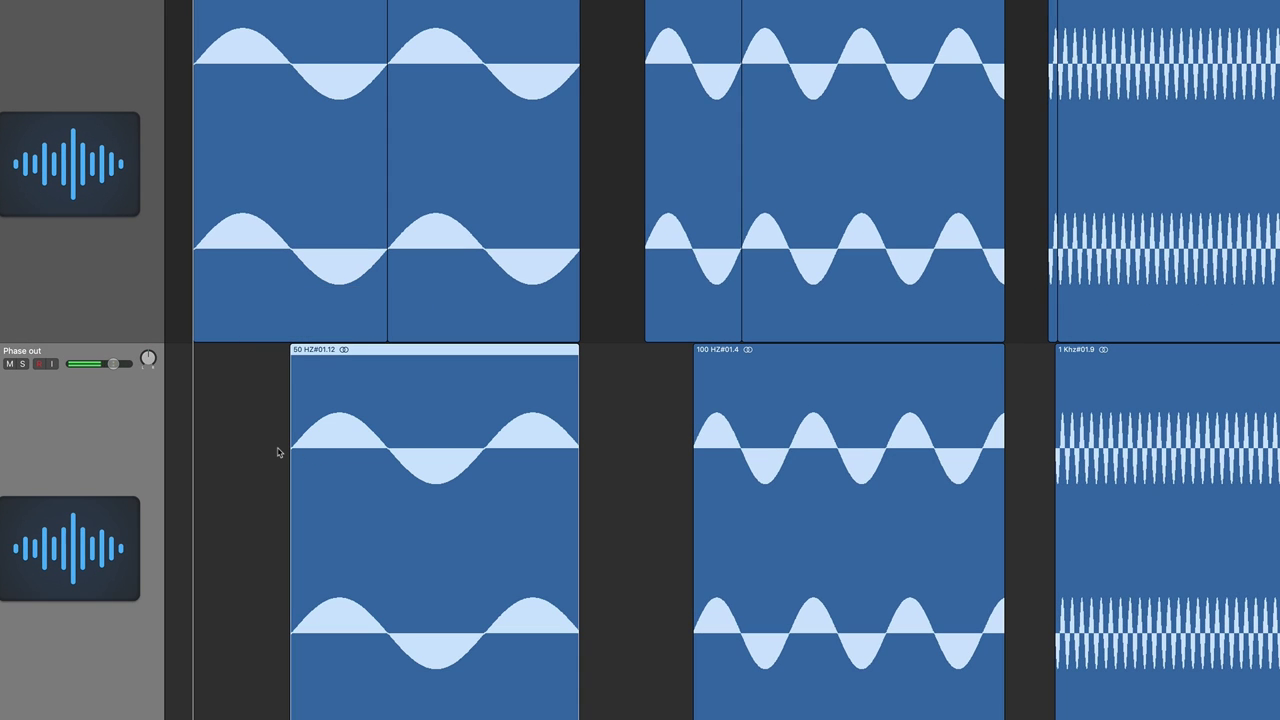
pyautogui.click(281, 451)
pyautogui.moveTo(344, 453); pyautogui.dragTo(344, 453)
pyautogui.click(209, 359)
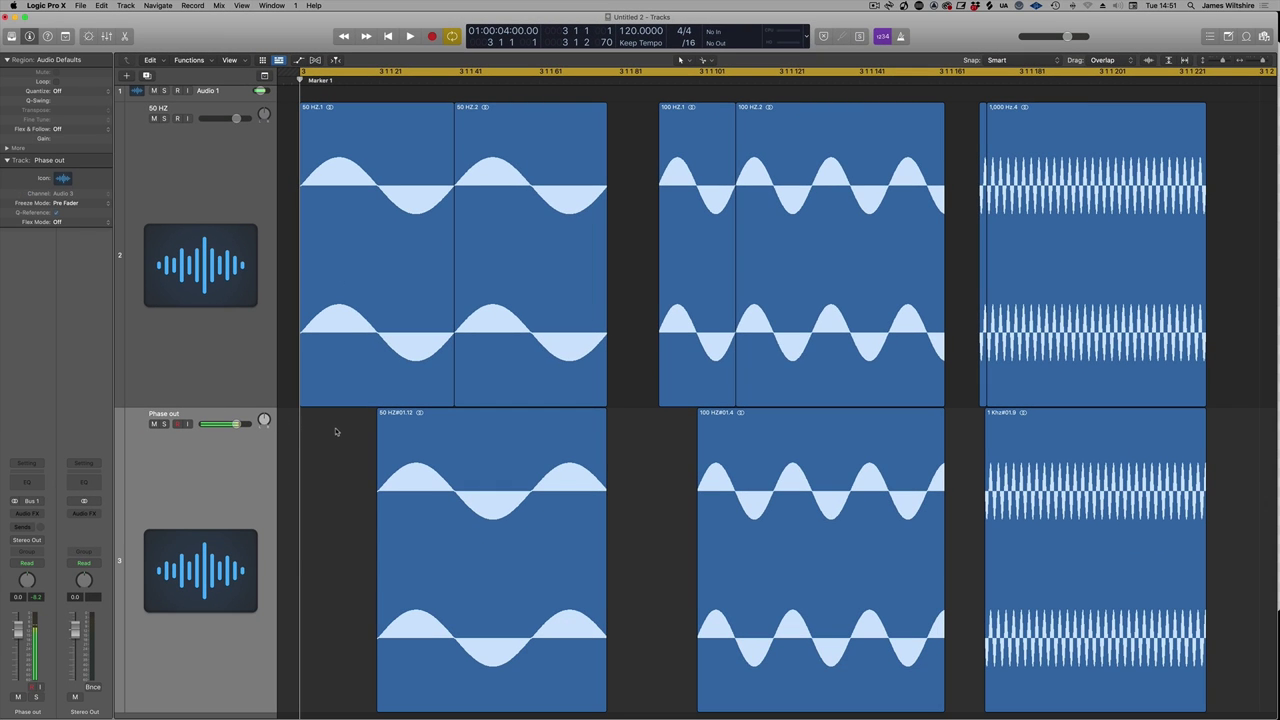
pyautogui.click(403, 433)
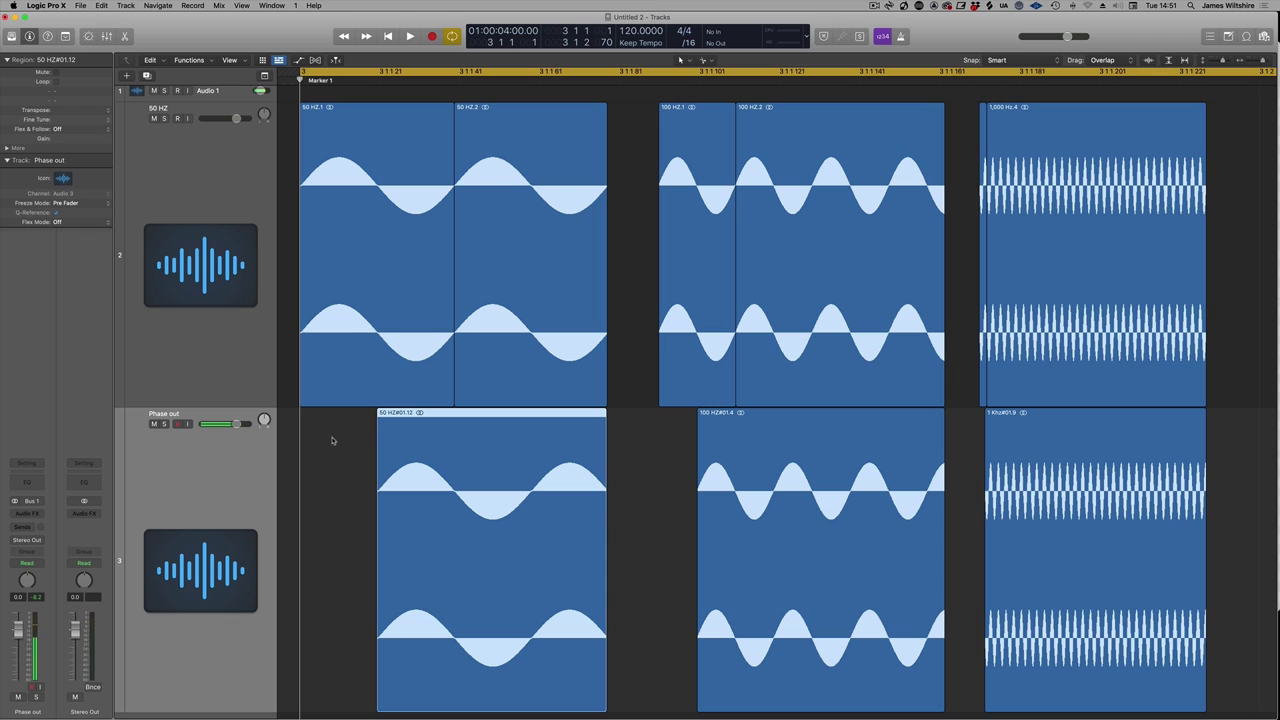
pyautogui.press('t')
pyautogui.press('r')
pyautogui.moveTo(301, 413); pyautogui.dragTo(378, 428)
pyautogui.click(660, 410)
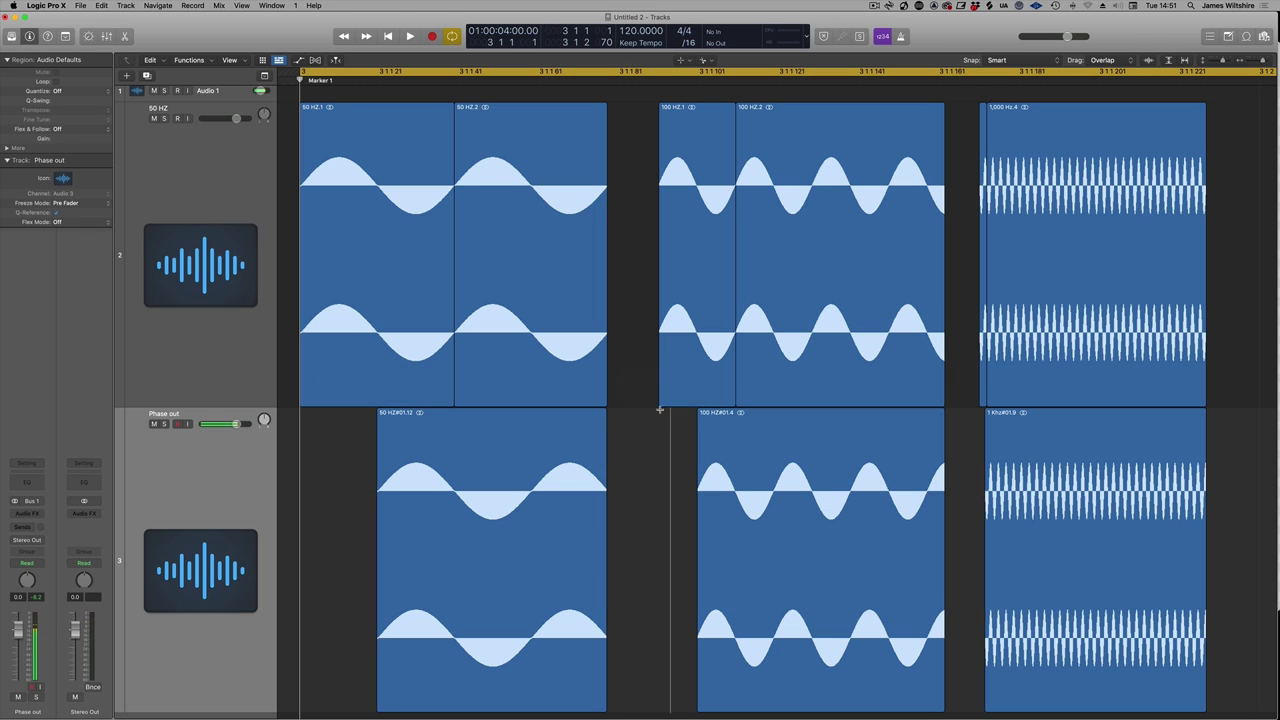
pyautogui.moveTo(656, 410); pyautogui.dragTo(697, 441)
pyautogui.moveTo(965, 423); pyautogui.dragTo(981, 422)
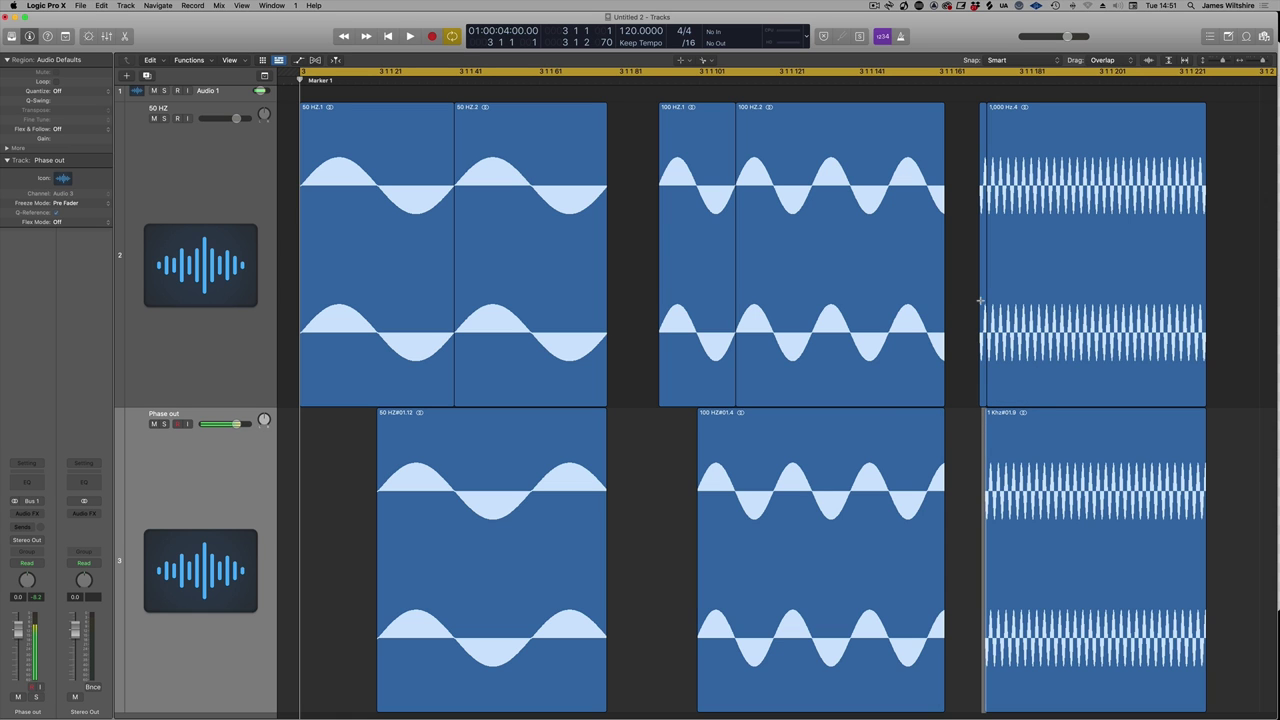
pyautogui.click(387, 275)
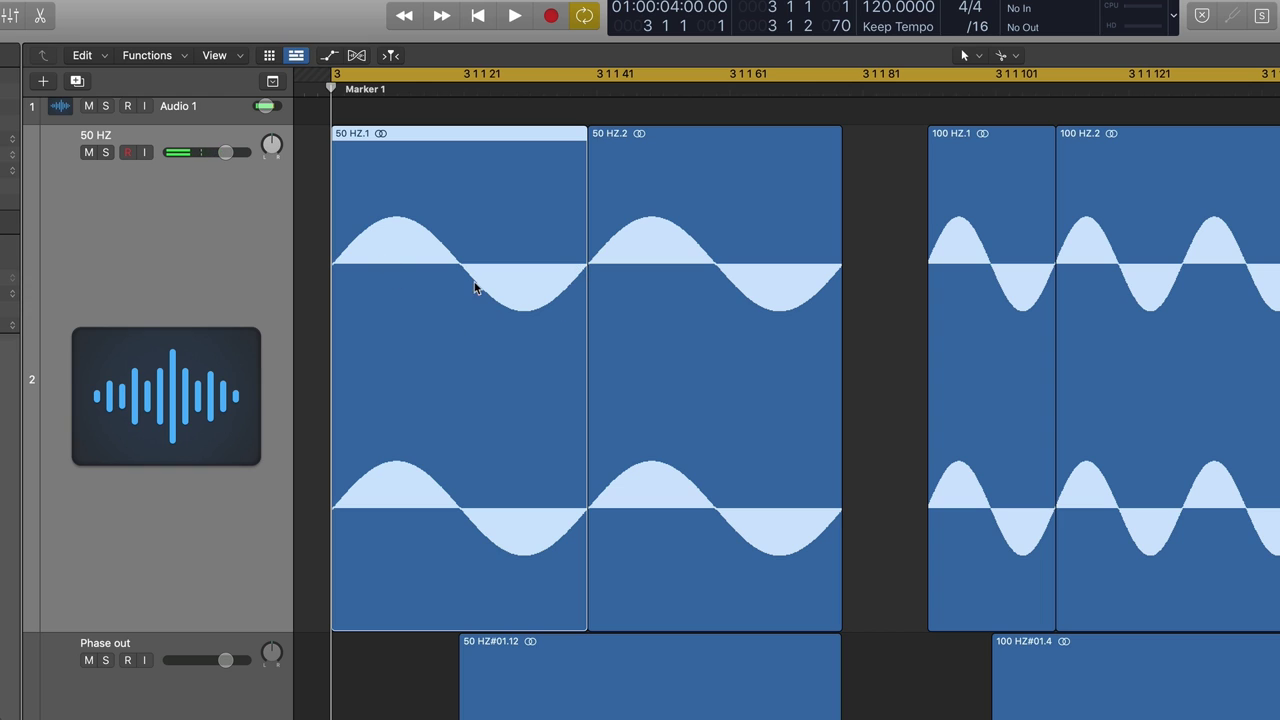
# Copy region 100 HZ.1 onto the 50 HZ track at 3 1 1 20 as 100 HZ.3
pyautogui.click(1006, 262)
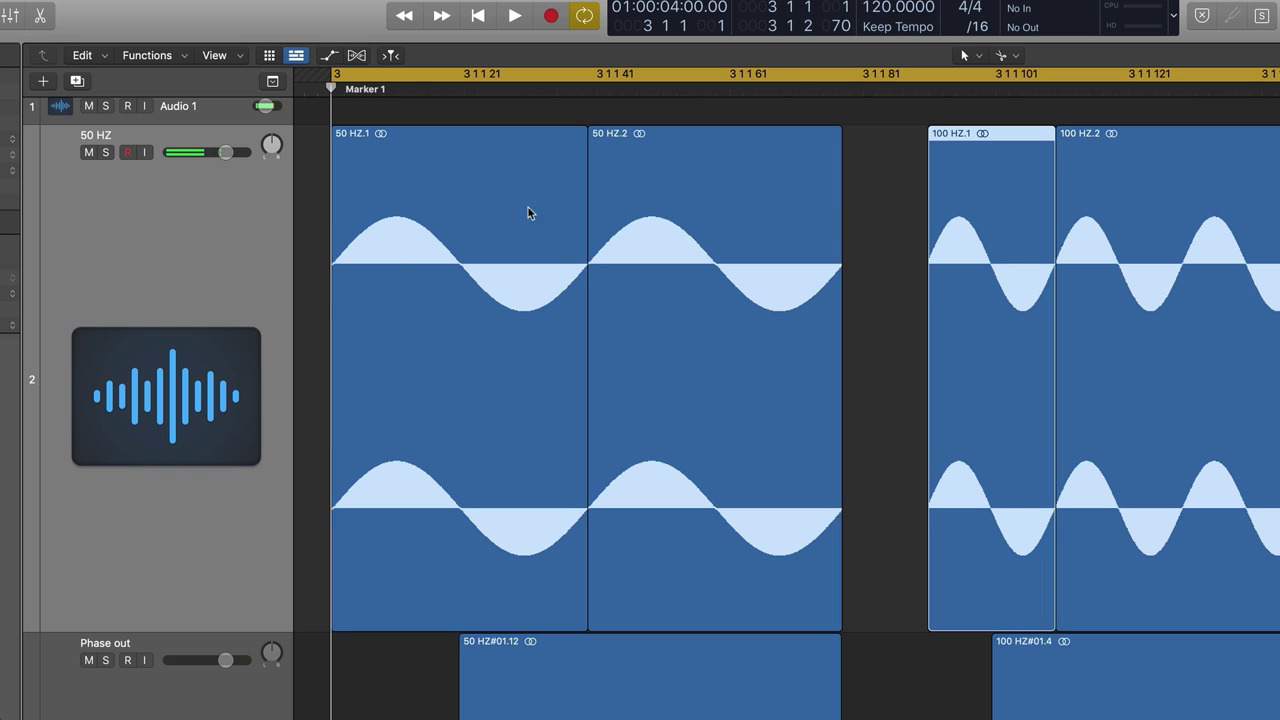
pyautogui.moveTo(937, 251); pyautogui.dragTo(529, 223)
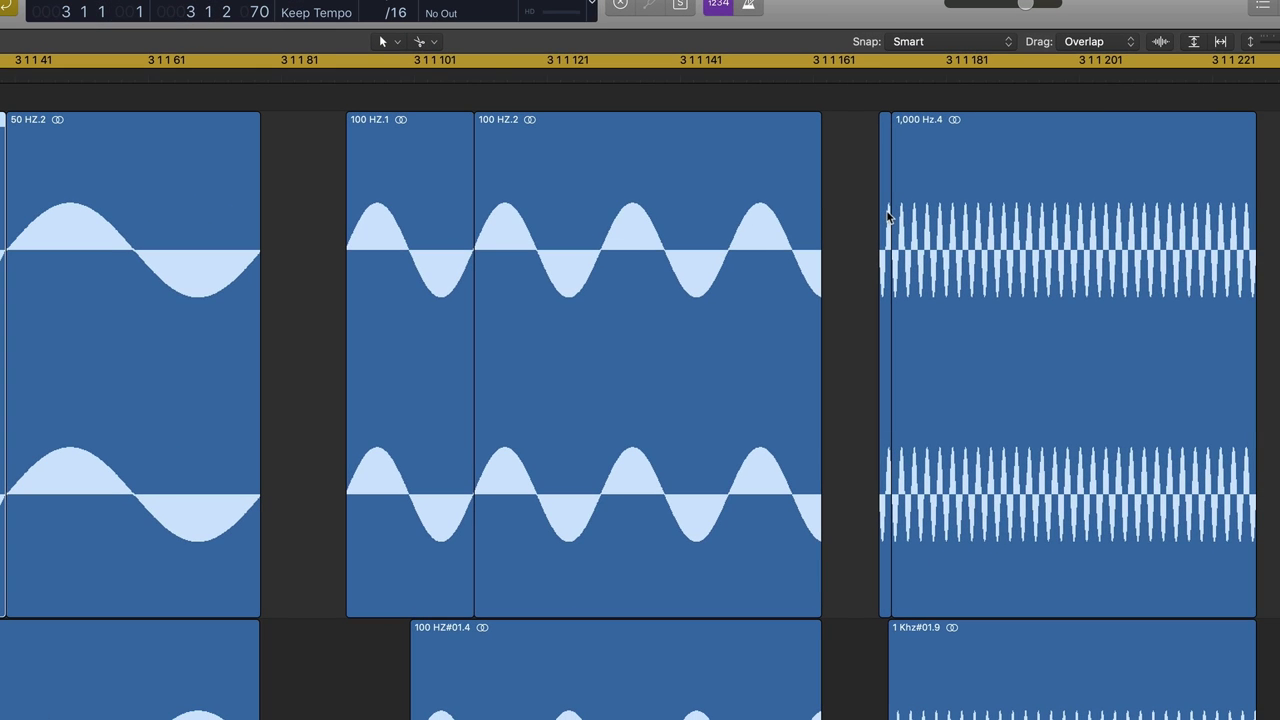
pyautogui.click(886, 215)
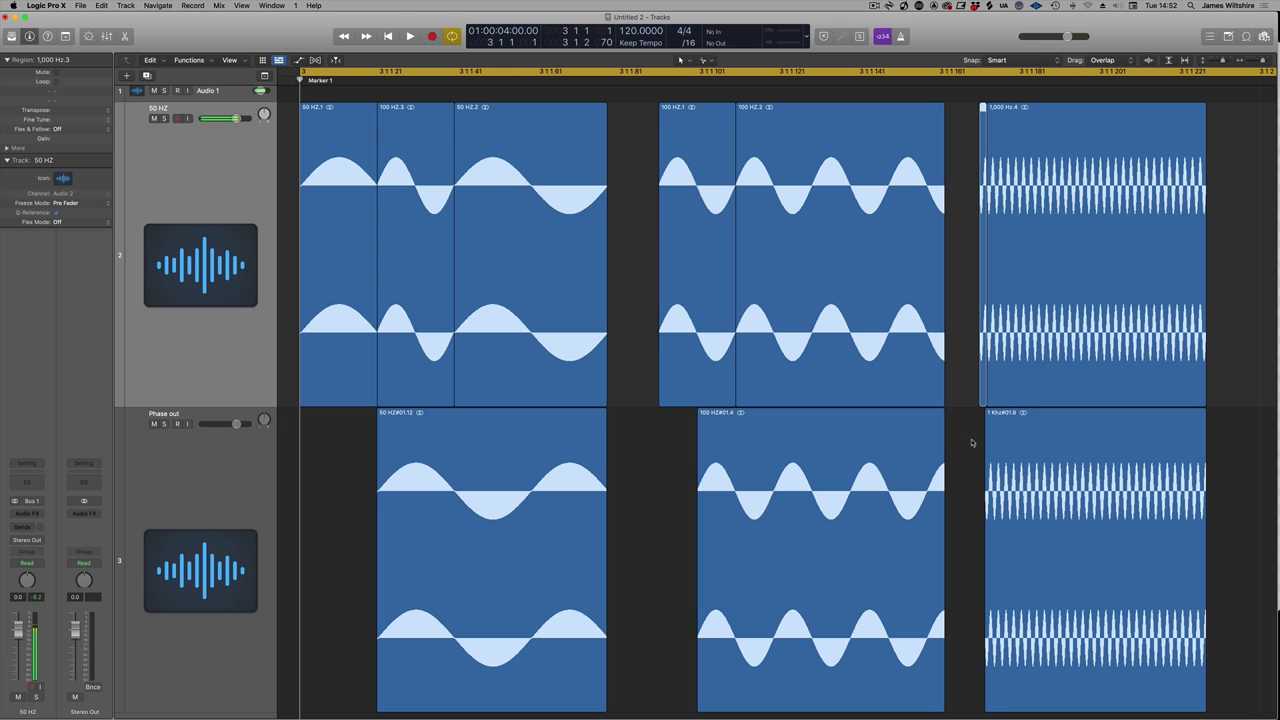
# Set the offset 1 kHz copy to start at 3 1 1 173 and move 50 HZ#01.12 slightly later
pyautogui.moveTo(1036, 442); pyautogui.dragTo(1038, 442)
pyautogui.click(347, 473)
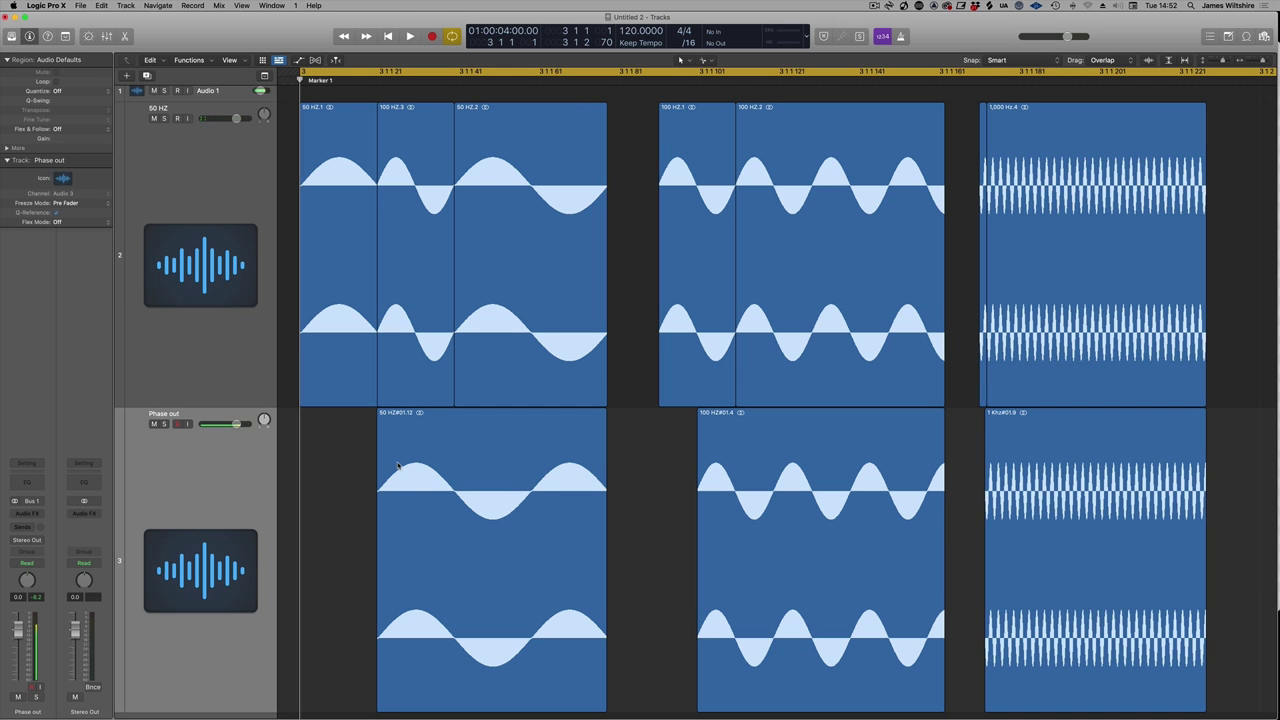
pyautogui.moveTo(398, 466); pyautogui.dragTo(432, 460)
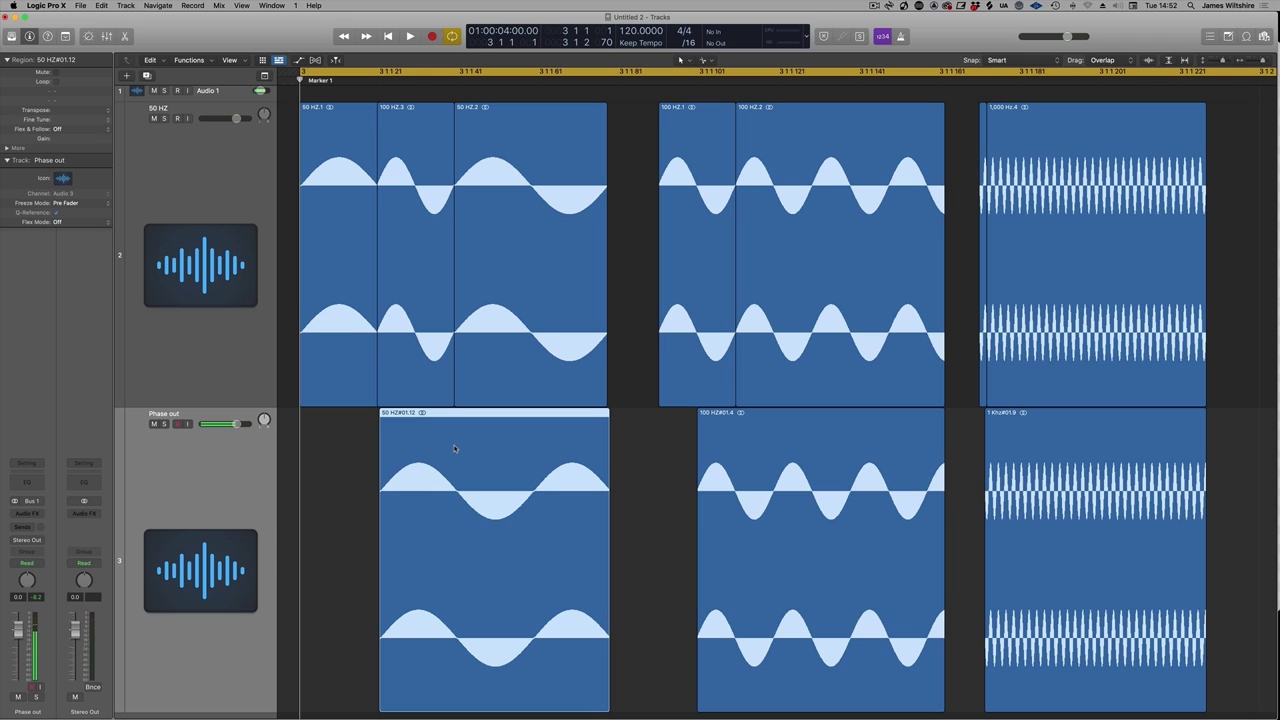
# Deselect all regions with Shift-Command-A and scroll up to view the Phase out track's offset copies
pyautogui.press('shift+super+a')
pyautogui.scroll(1, 415, 198)
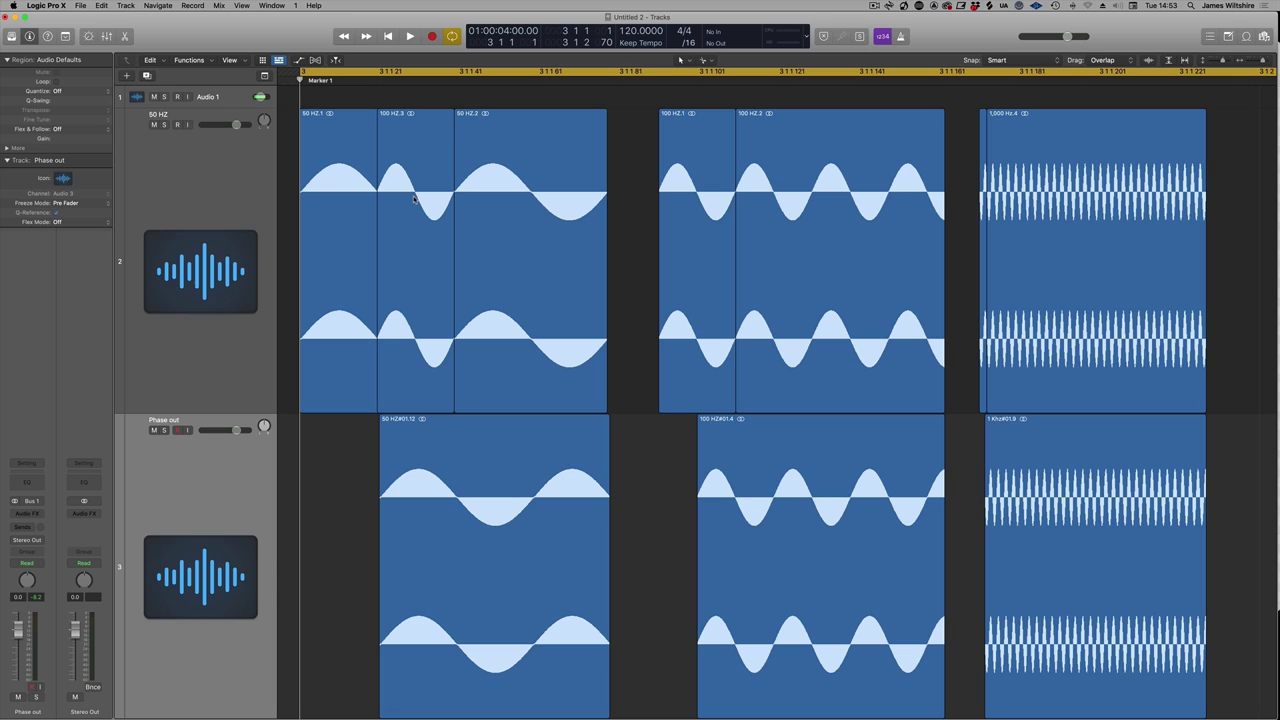